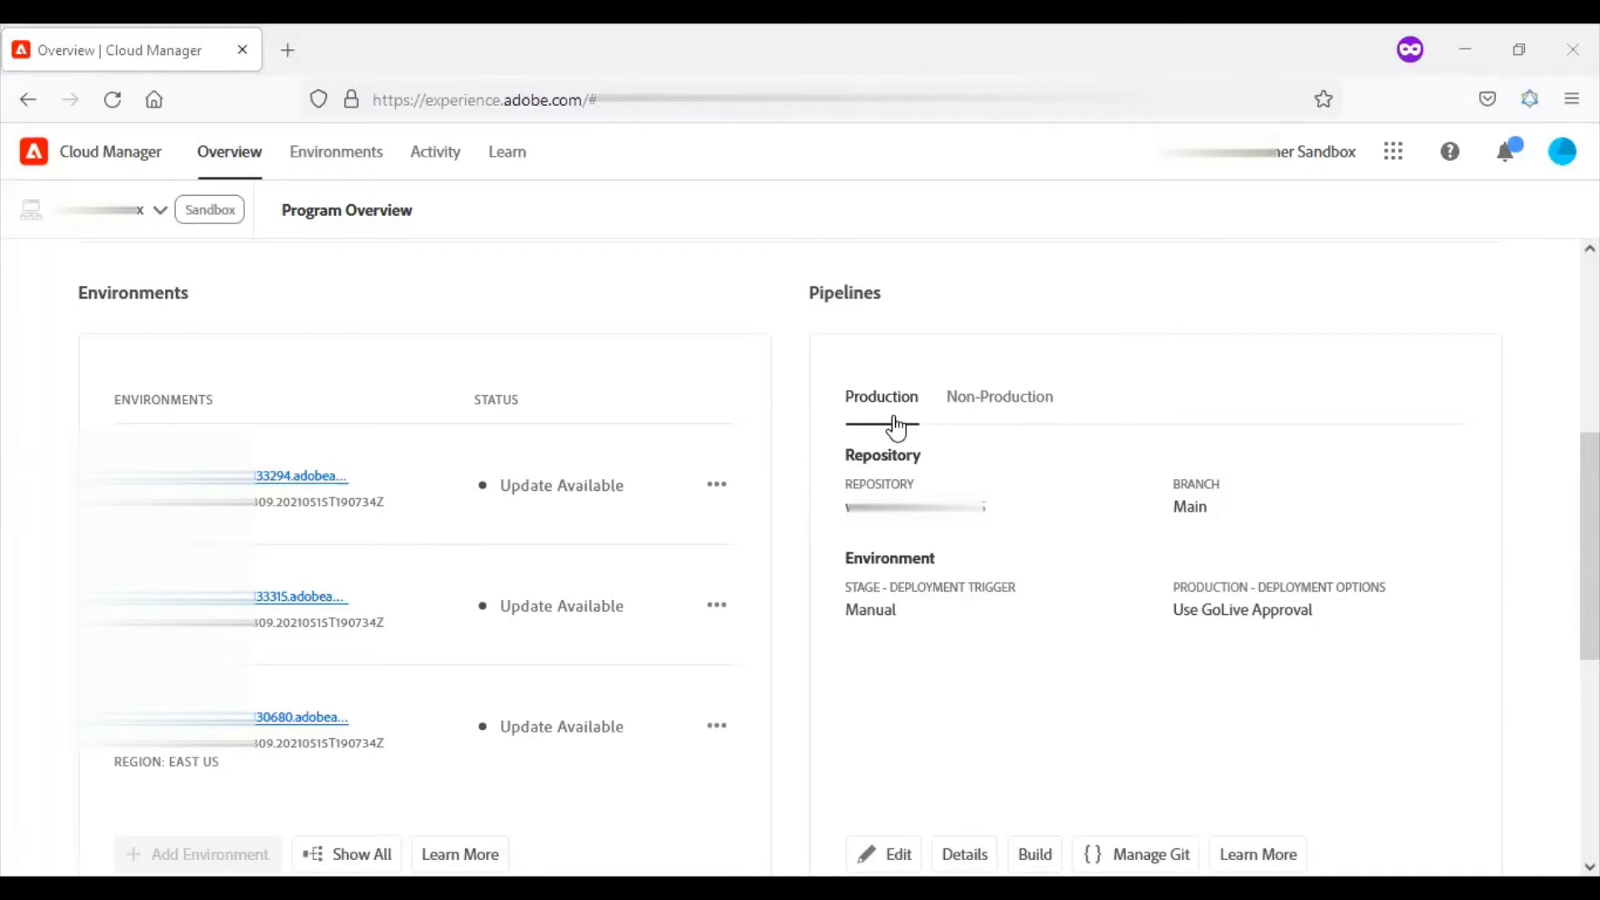
# Step: Open the action menu for the first environment in the Environments card
pyautogui.doubleClick(106, 289)
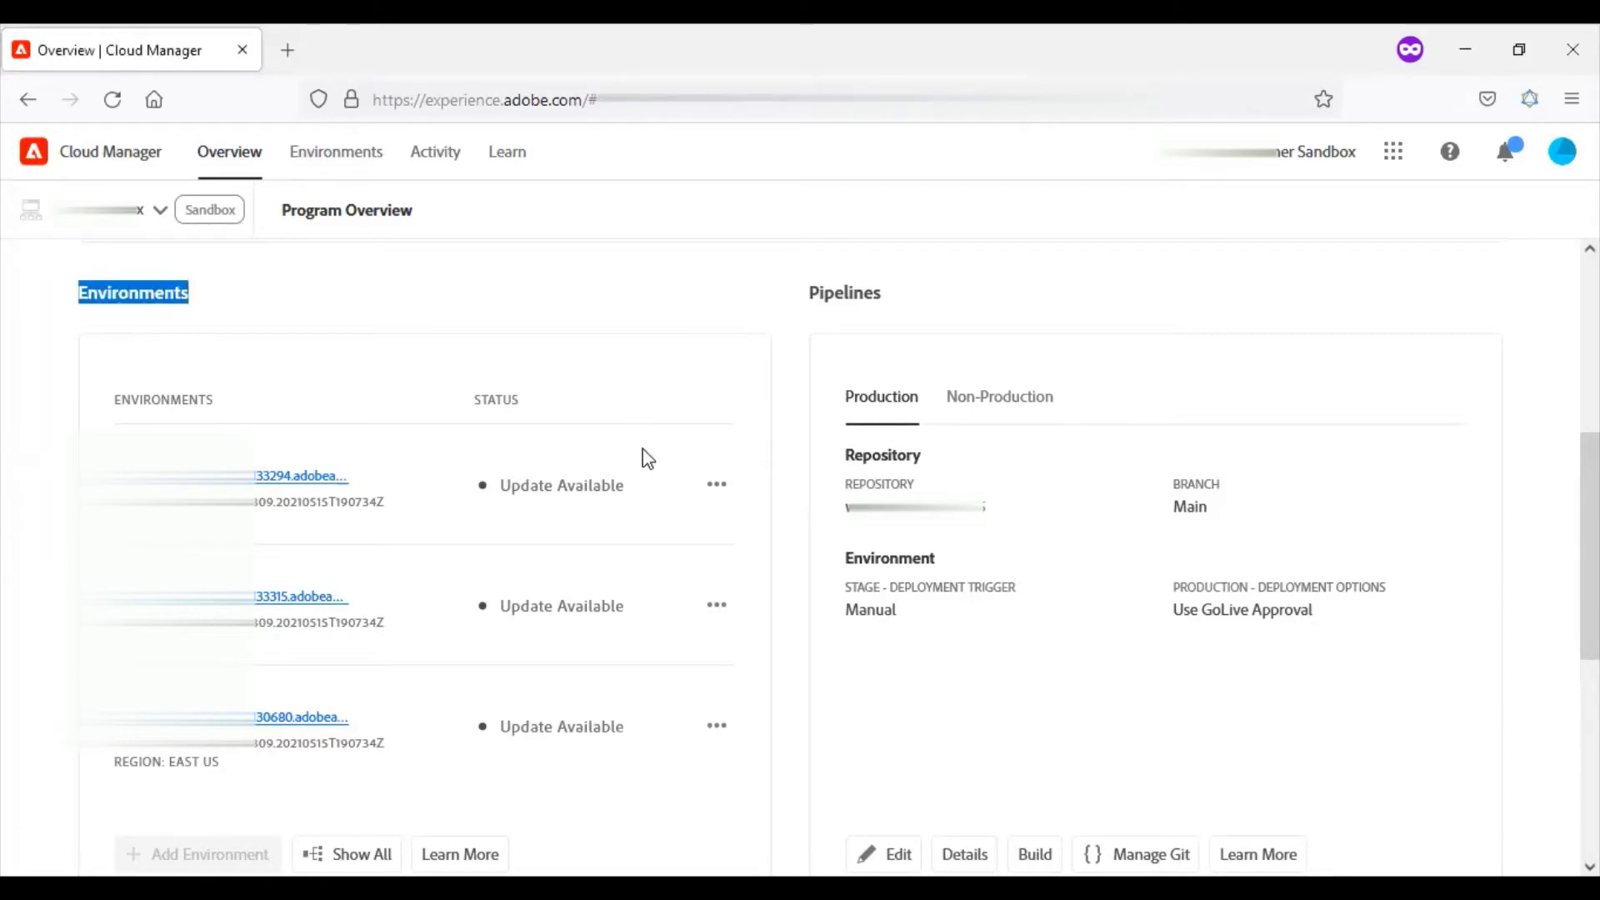
pyautogui.click(718, 485)
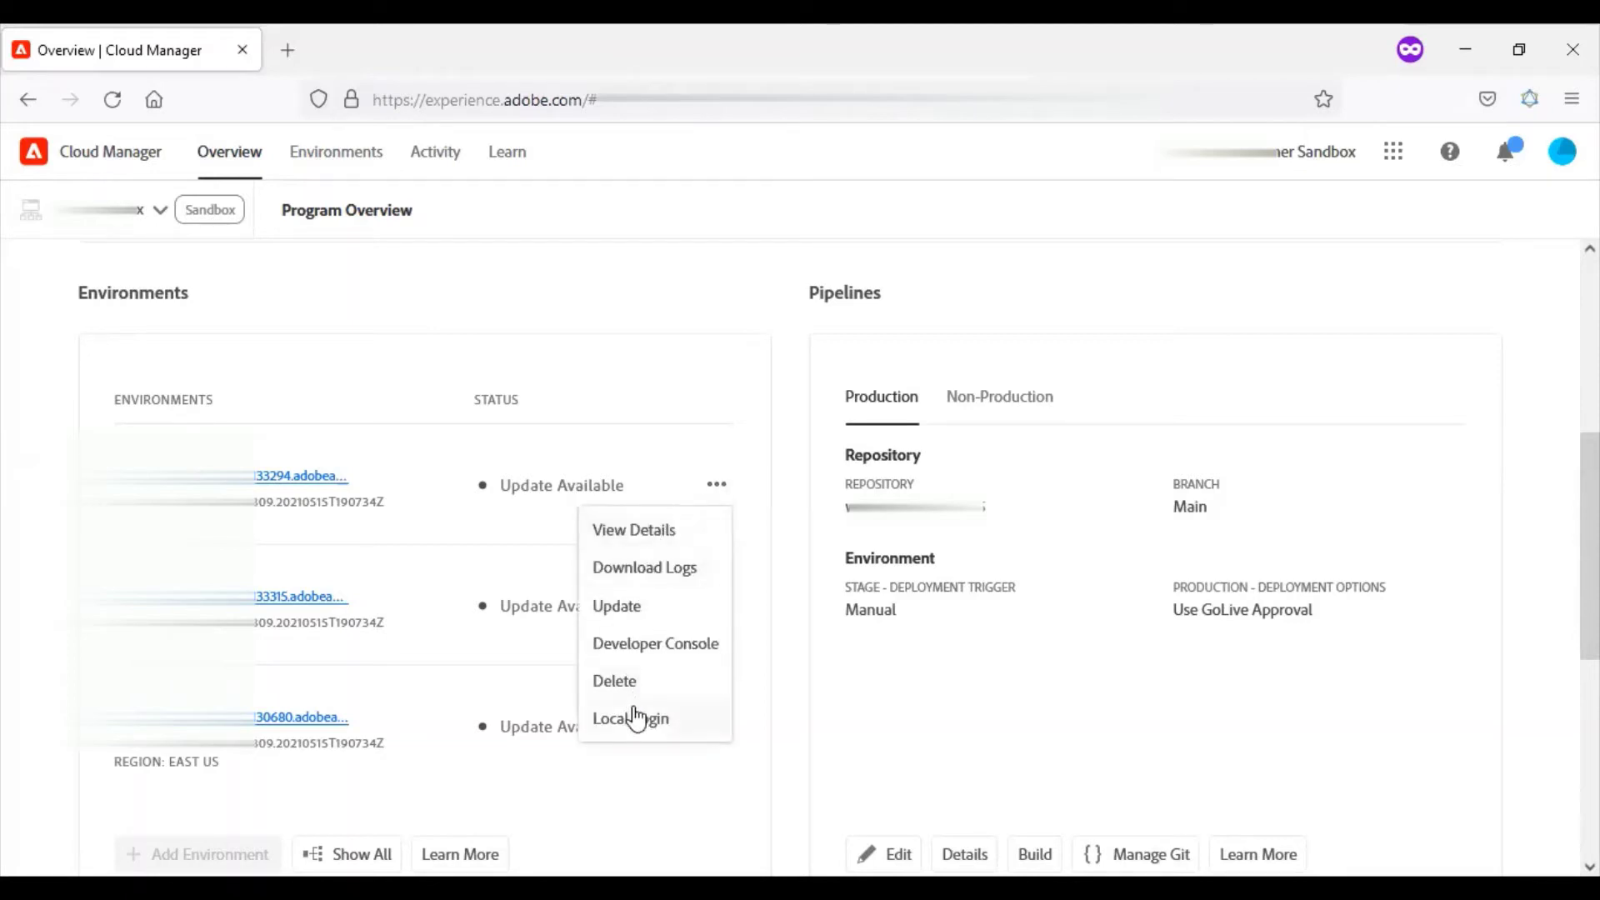
# Step: Open the Download Logs dialog for the Prod environment-Production
pyautogui.click(647, 572)
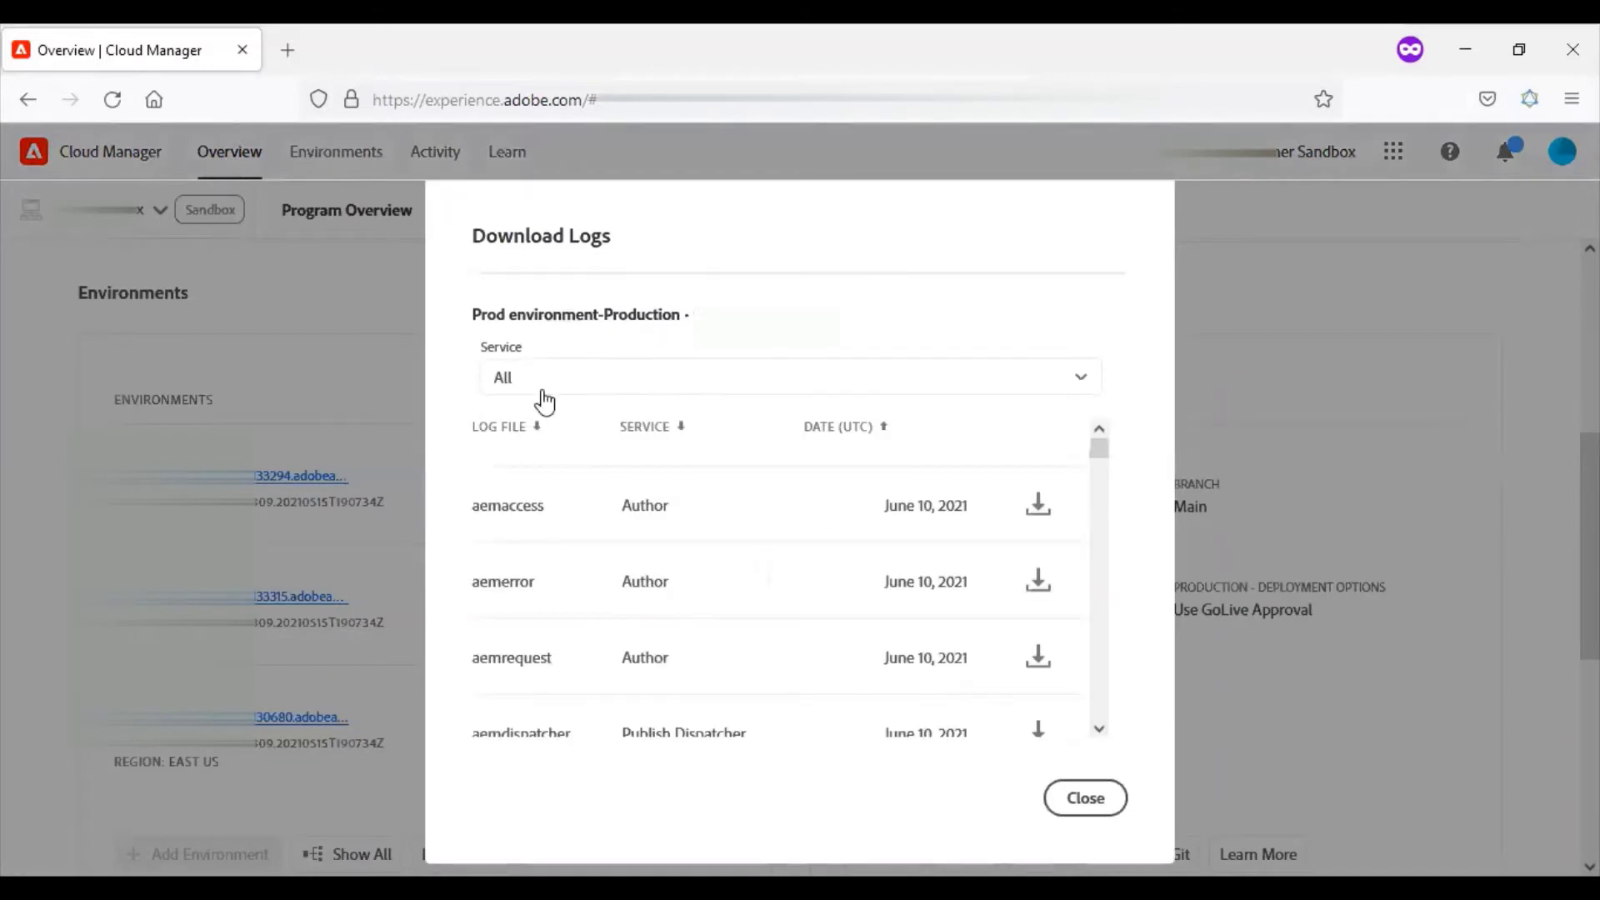
pyautogui.moveTo(474, 314); pyautogui.dragTo(596, 316)
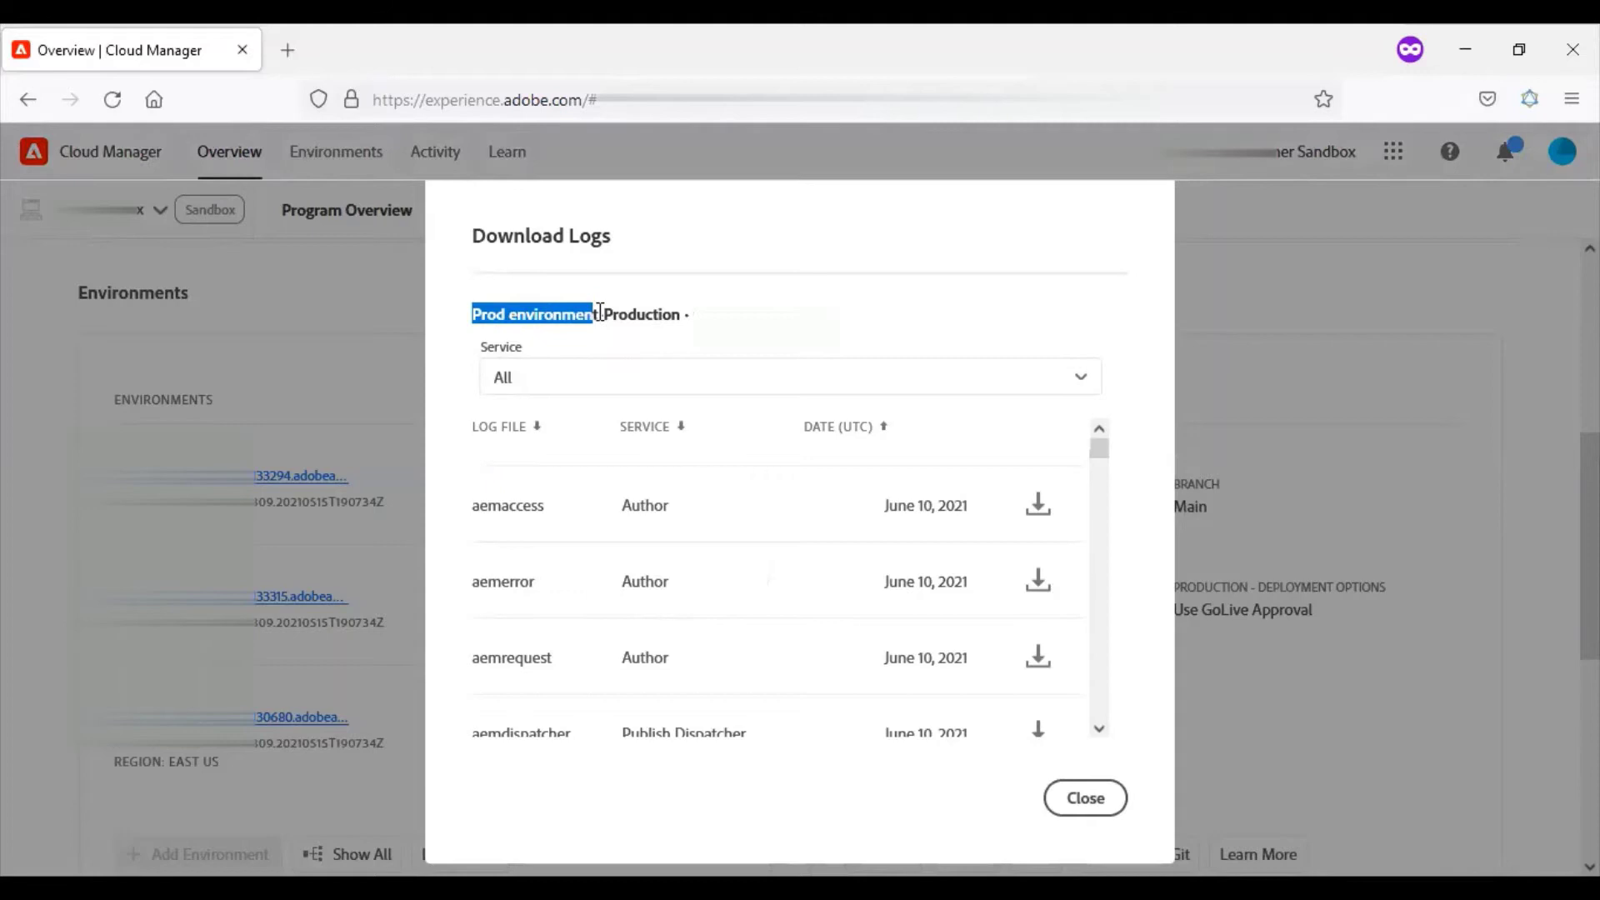
pyautogui.moveTo(595, 315); pyautogui.dragTo(684, 322)
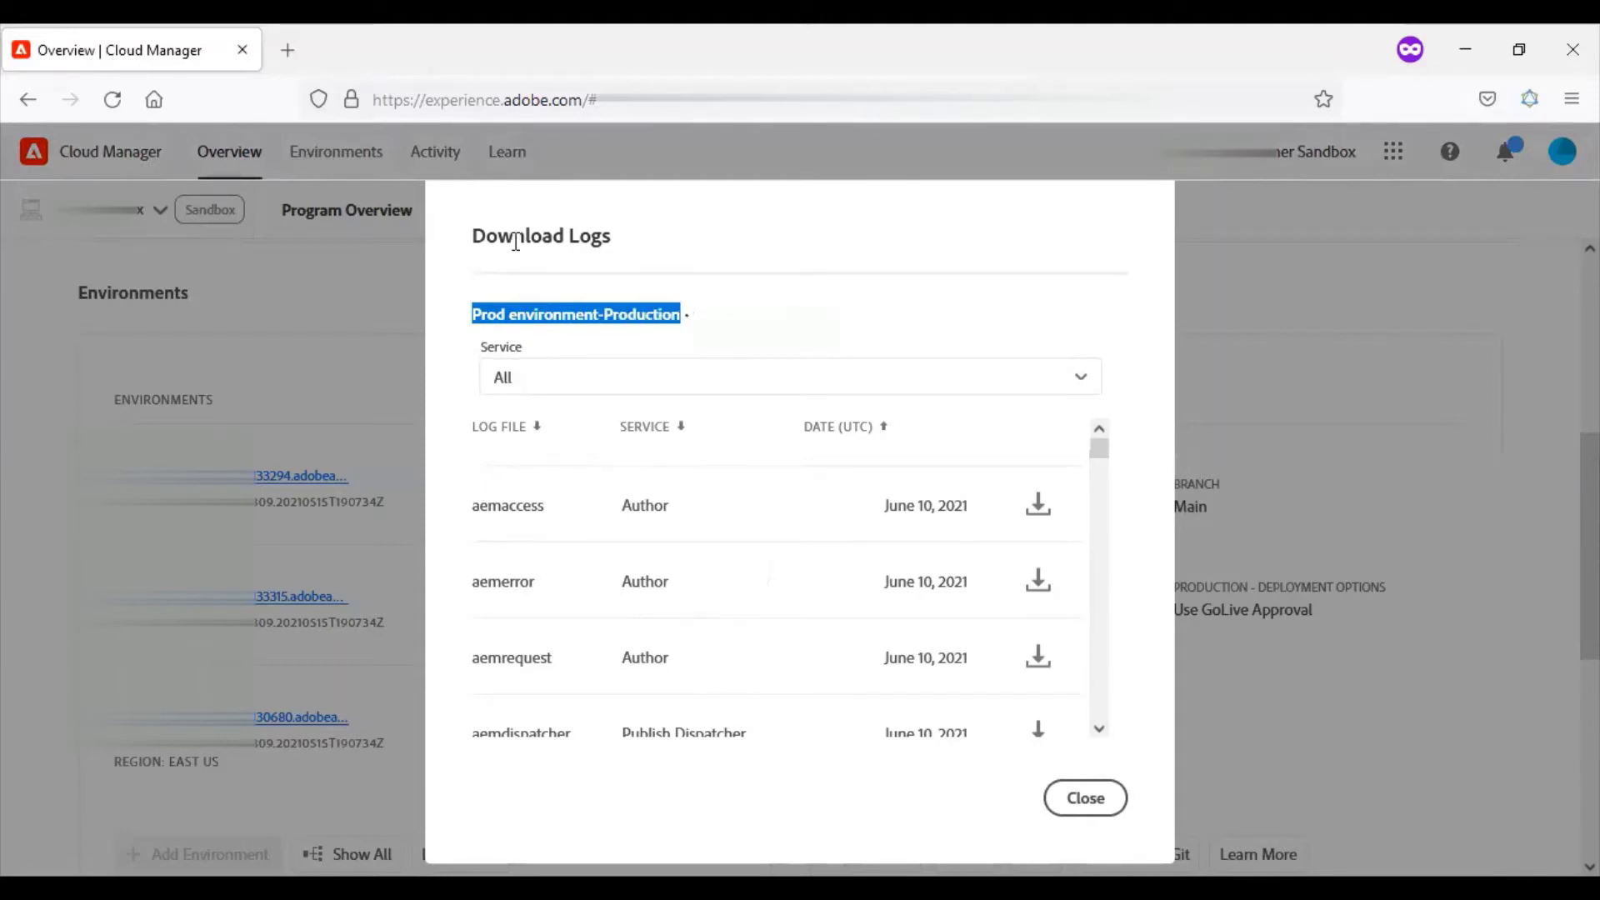
pyautogui.moveTo(475, 235); pyautogui.dragTo(624, 245)
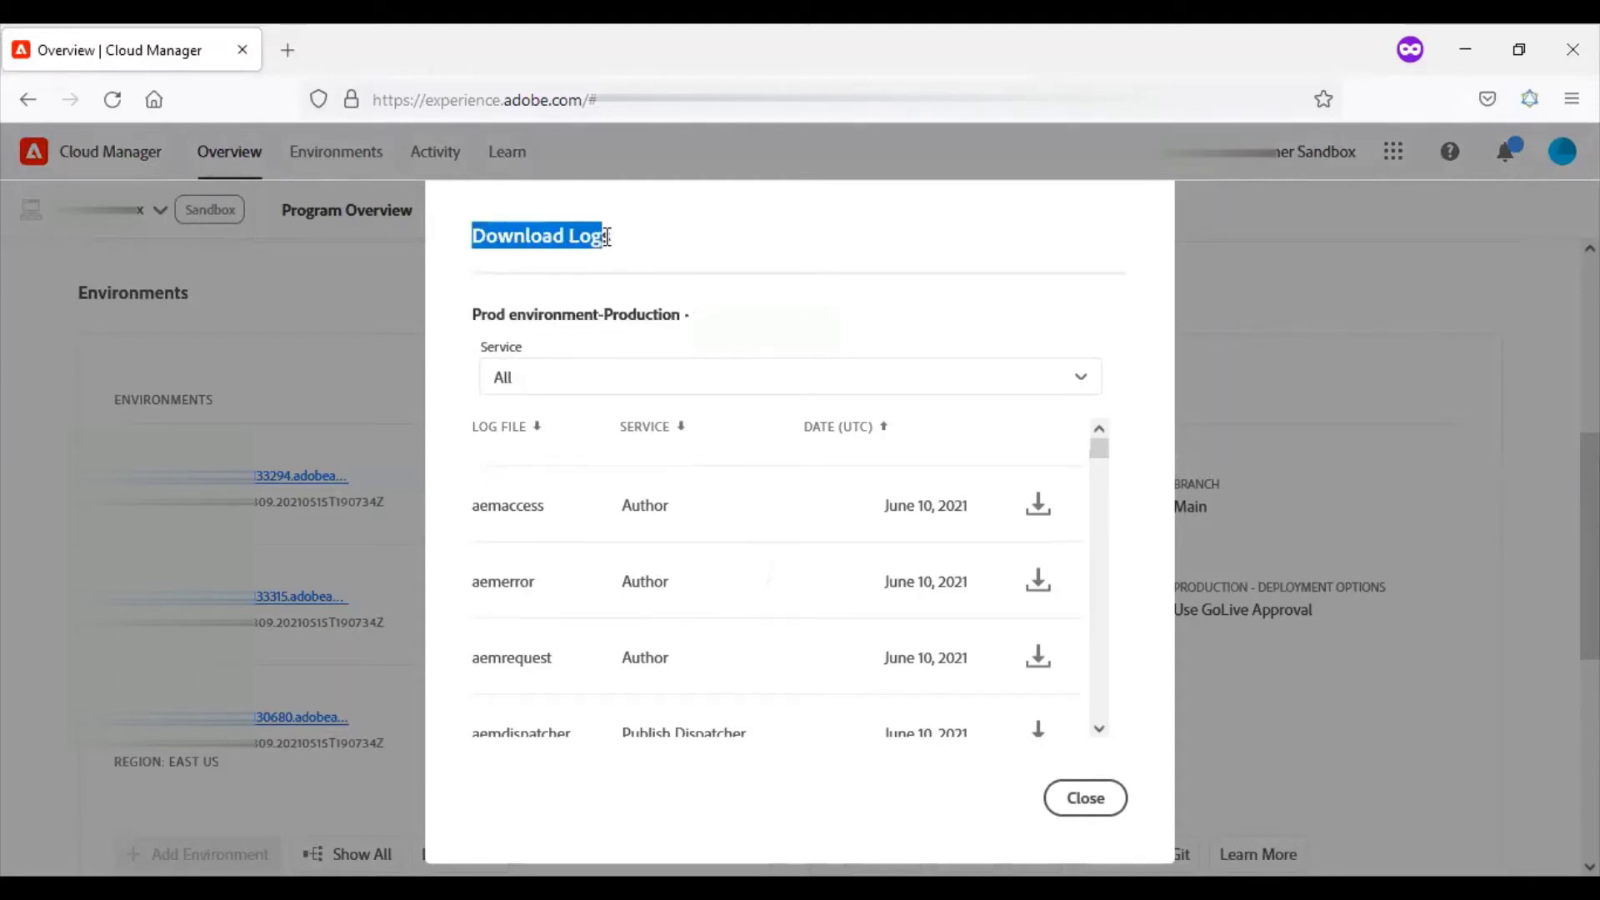
pyautogui.doubleClick(505, 348)
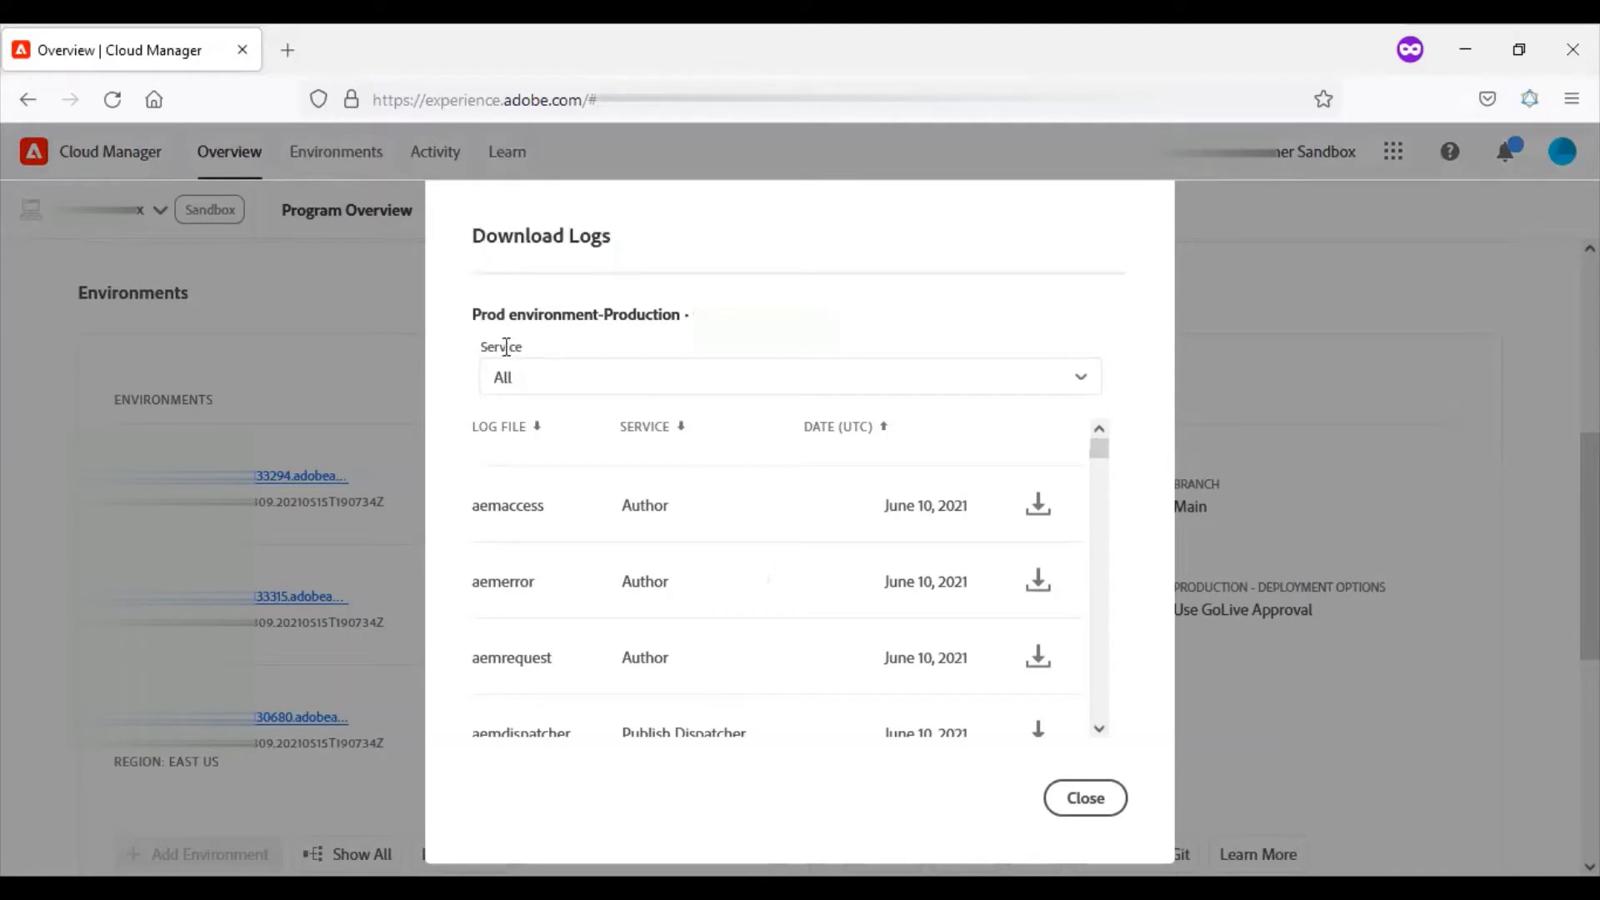
# Step: Filter logs to the Author service and review aemaccess, aemerror and aemrequest
pyautogui.click(536, 383)
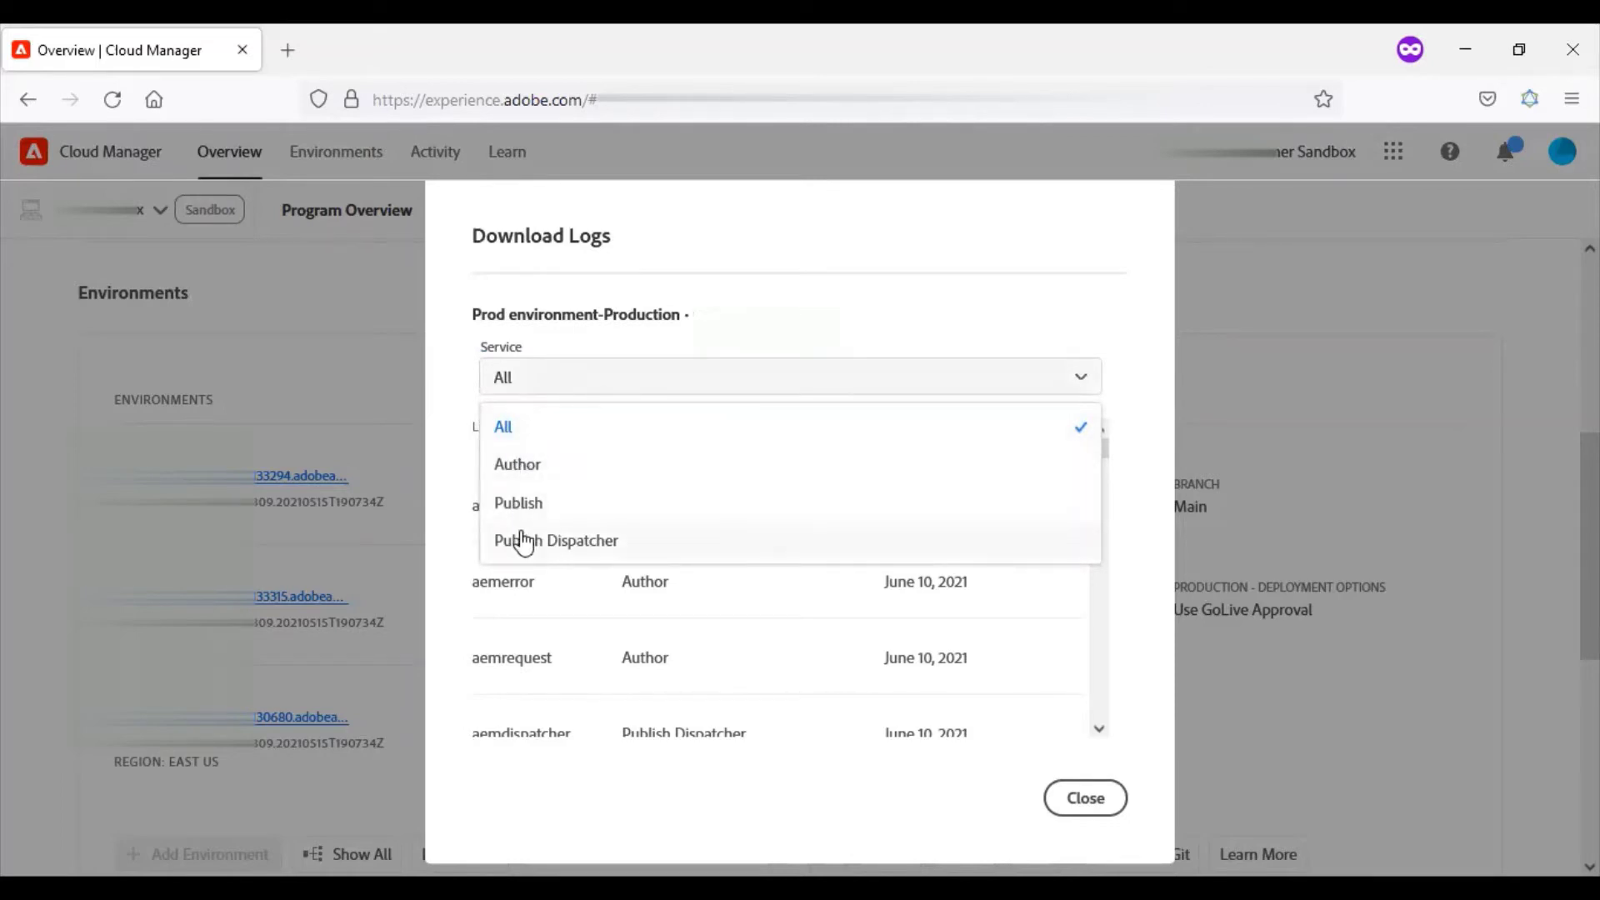
pyautogui.click(525, 465)
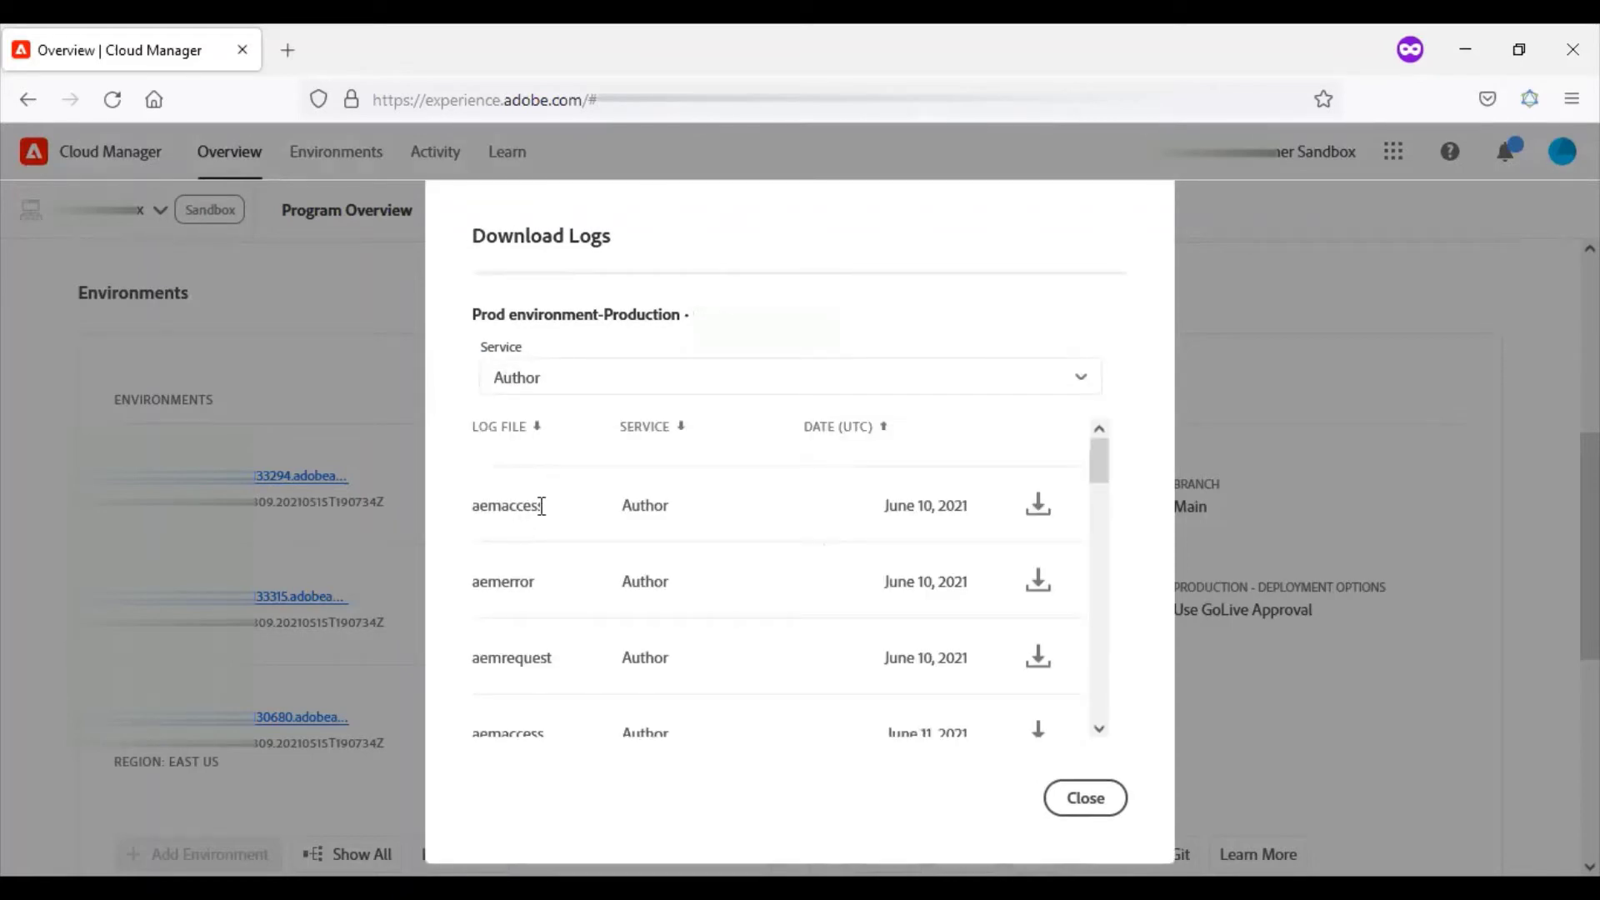
pyautogui.moveTo(546, 505); pyautogui.dragTo(466, 516)
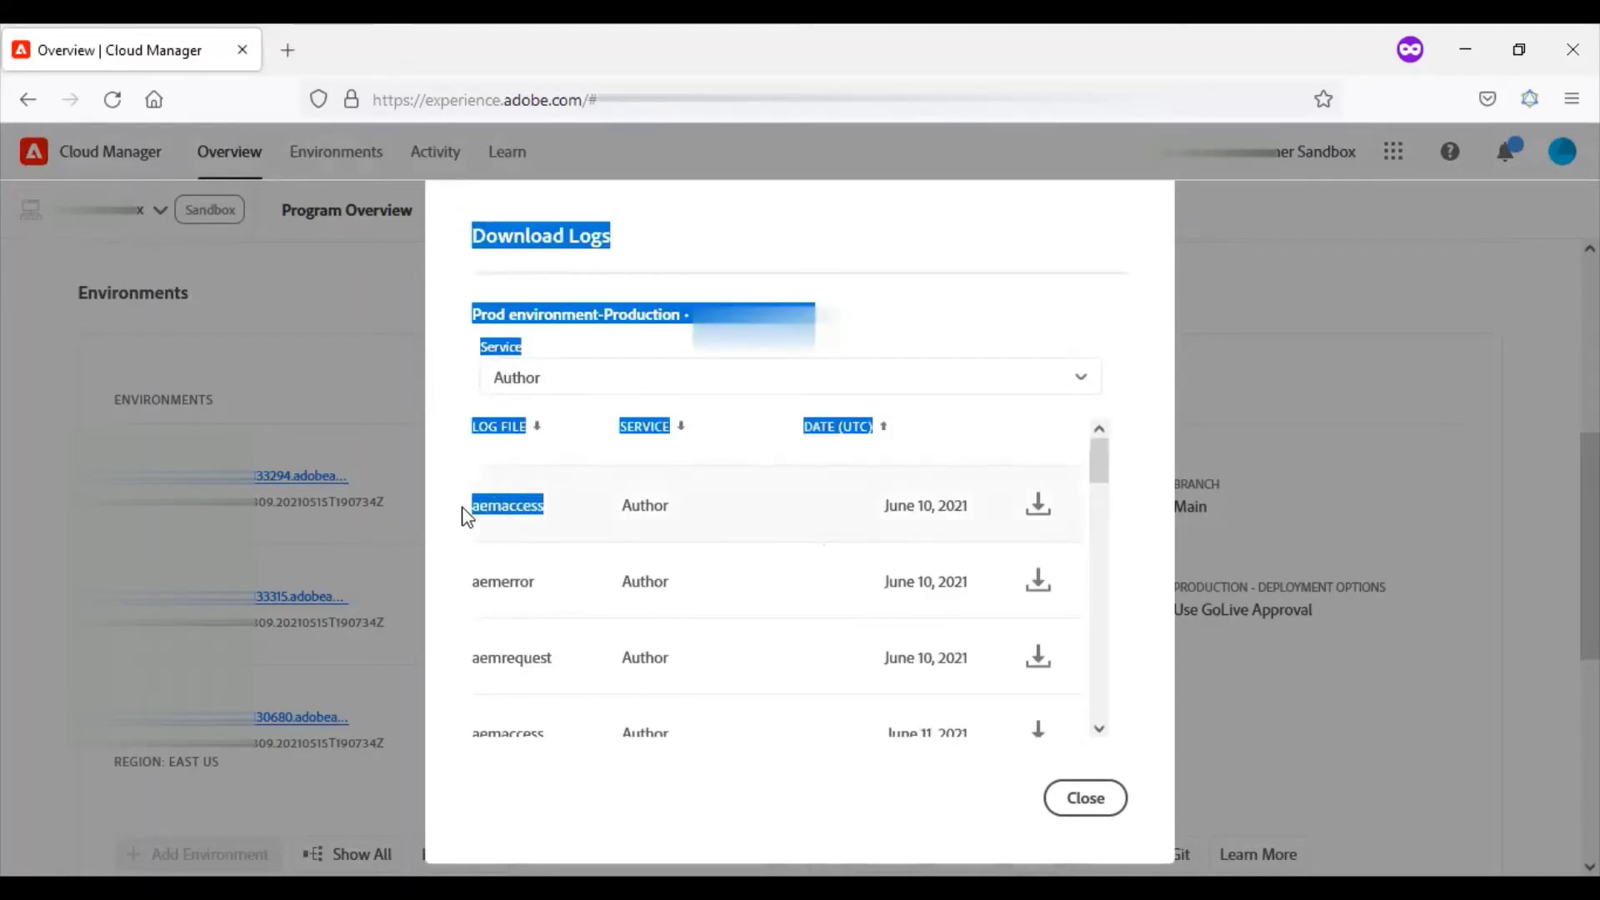
pyautogui.click(500, 583)
pyautogui.doubleClick(500, 582)
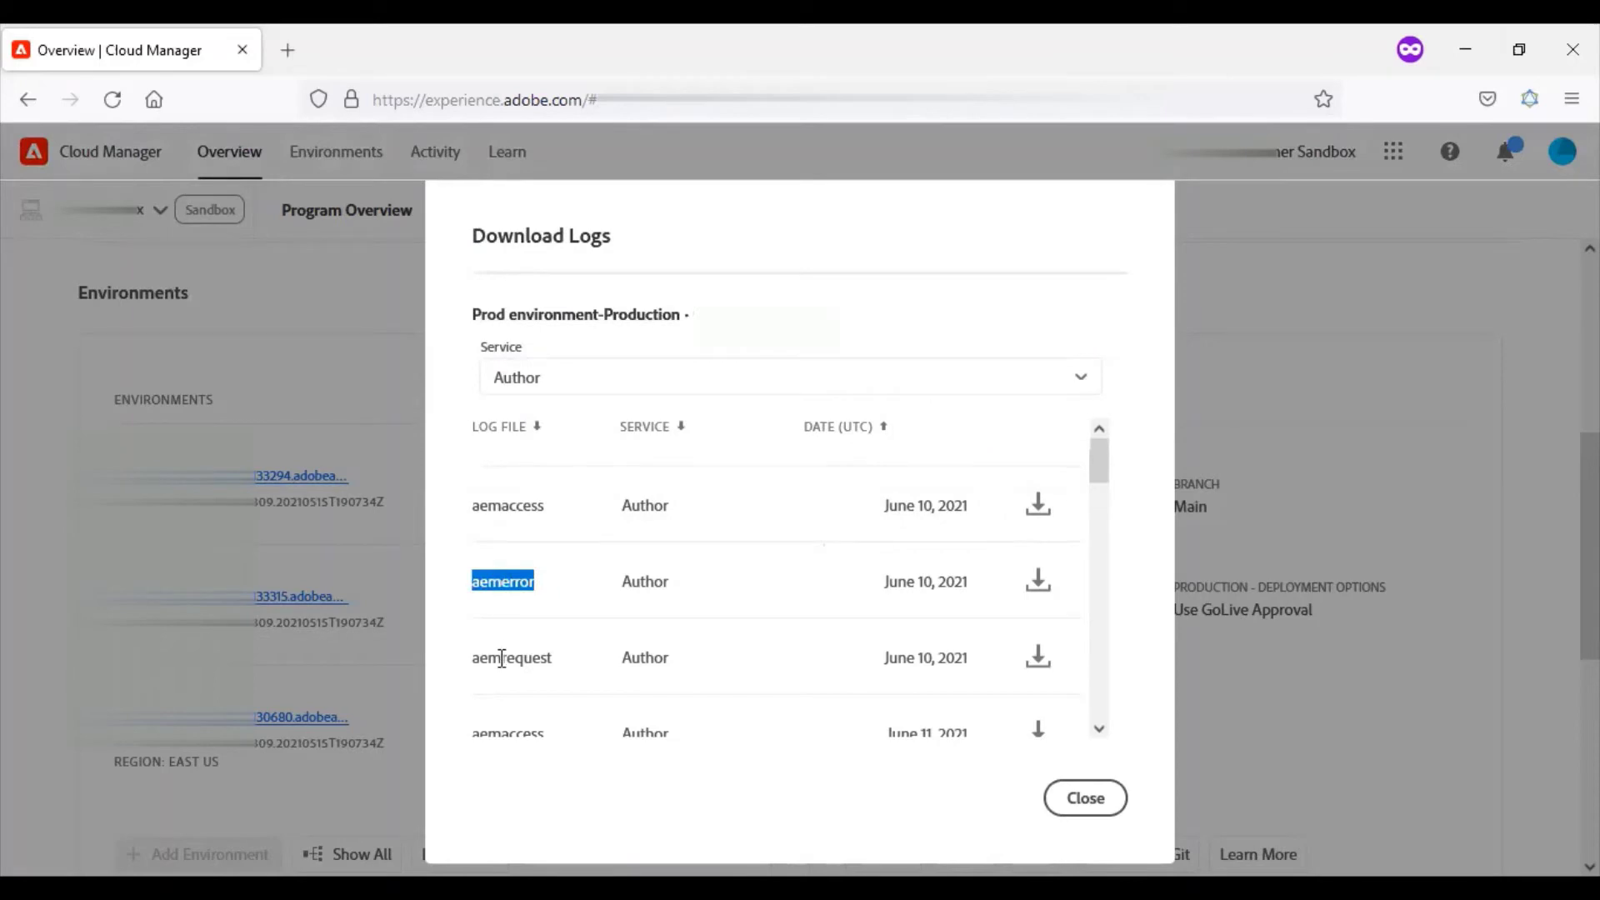
pyautogui.doubleClick(500, 659)
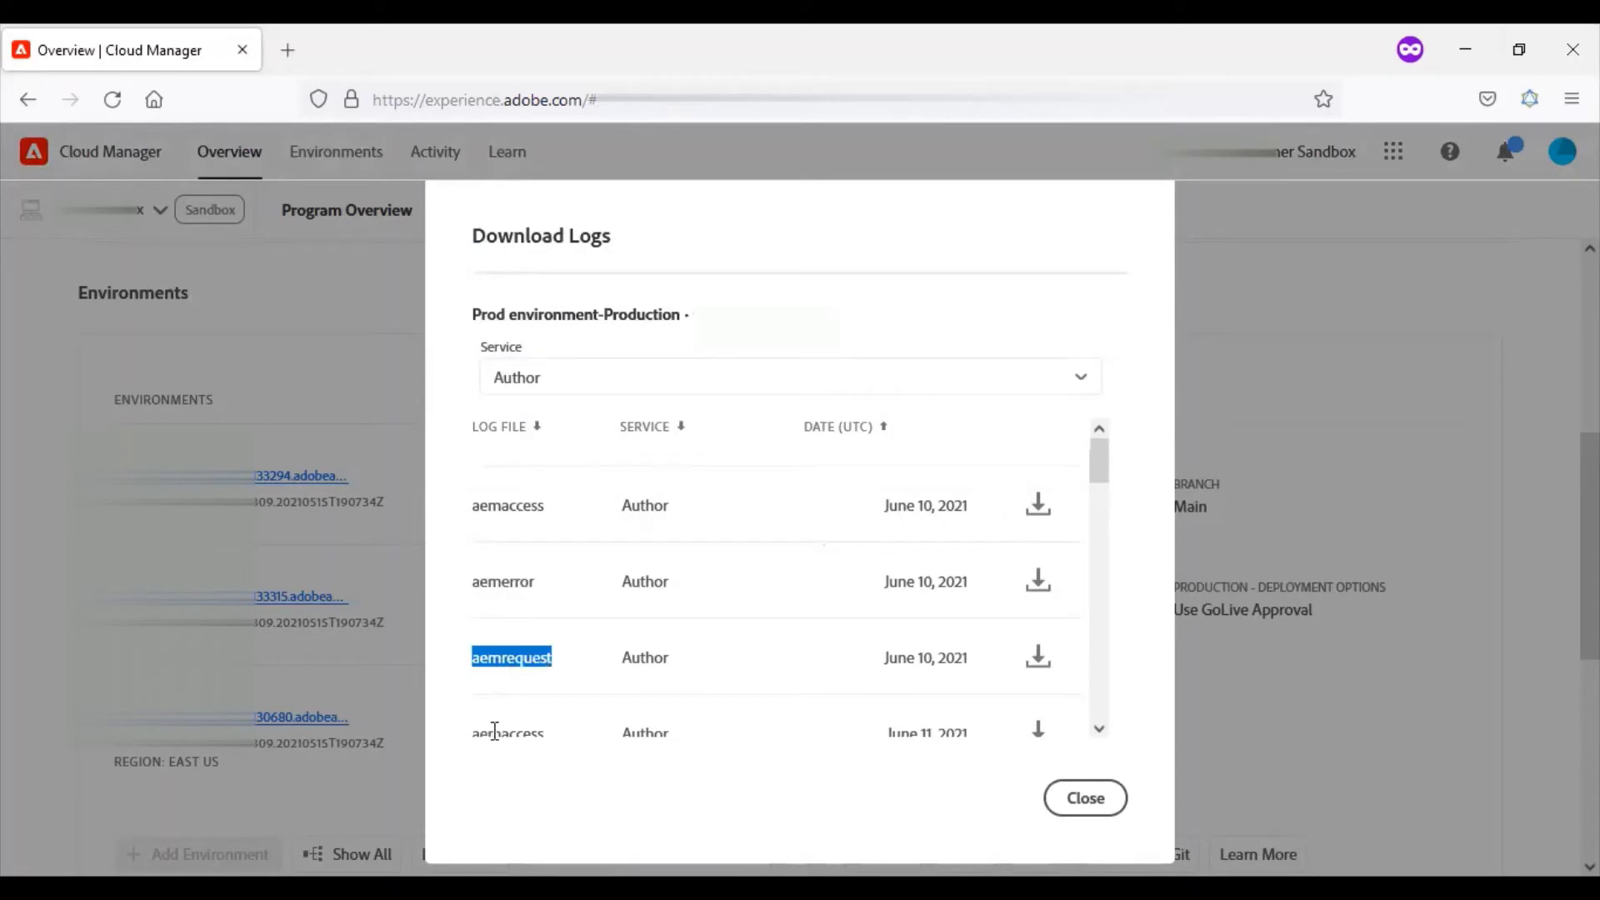
pyautogui.moveTo(1099, 462); pyautogui.dragTo(1097, 663)
# Step: Switch the Service filter to Publish and review its aemaccess, aemerror and aemrequest logs
pyautogui.click(937, 375)
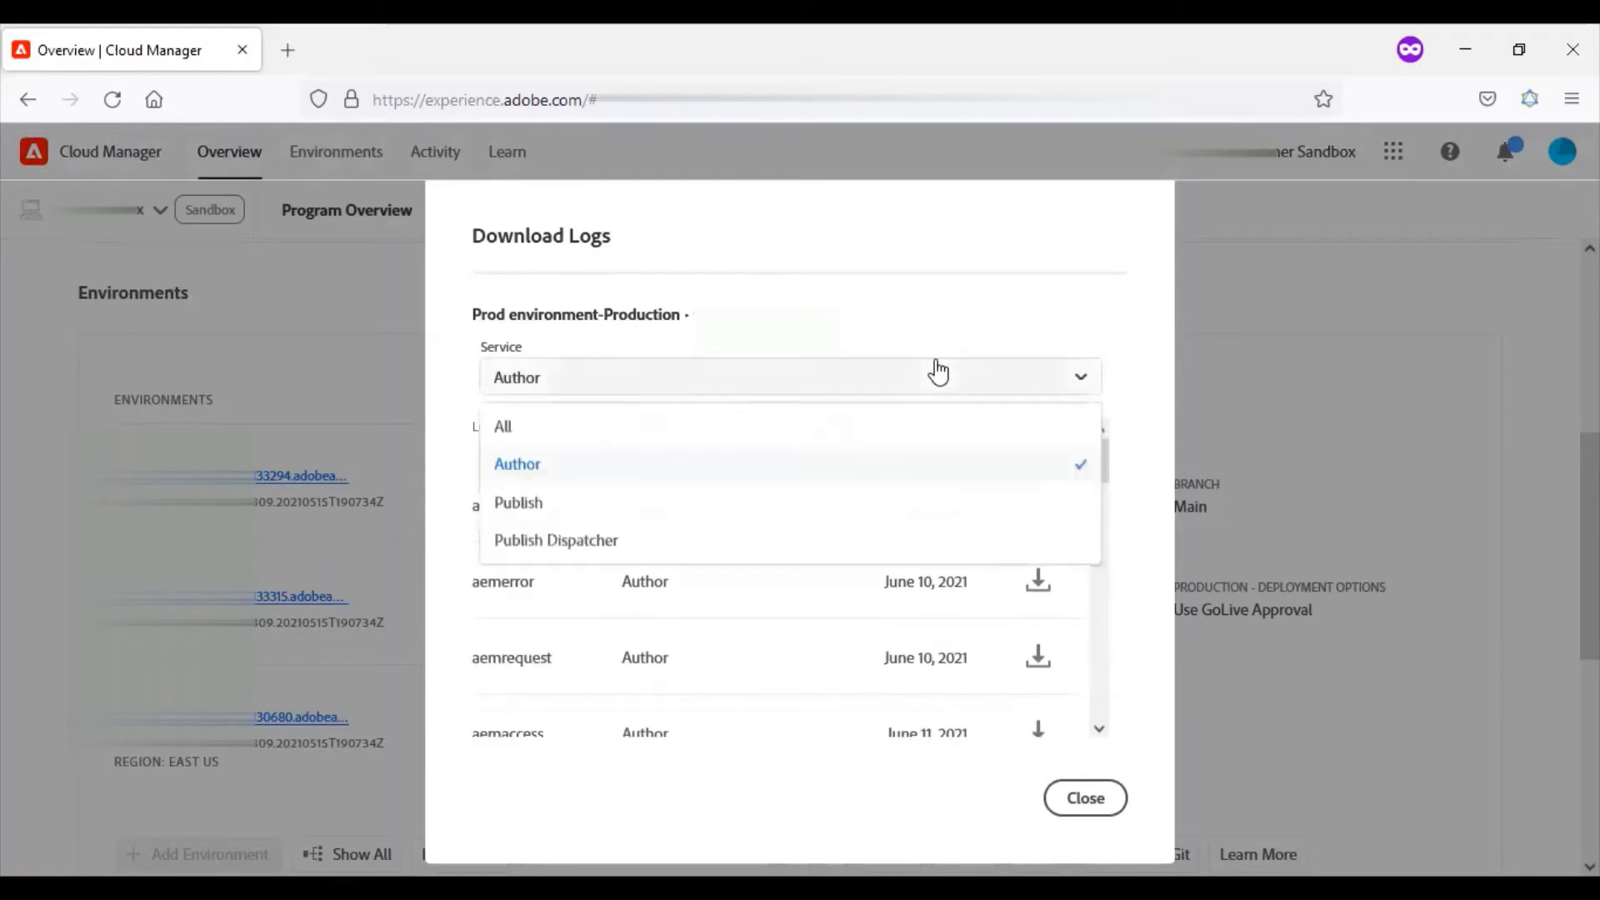
pyautogui.click(650, 504)
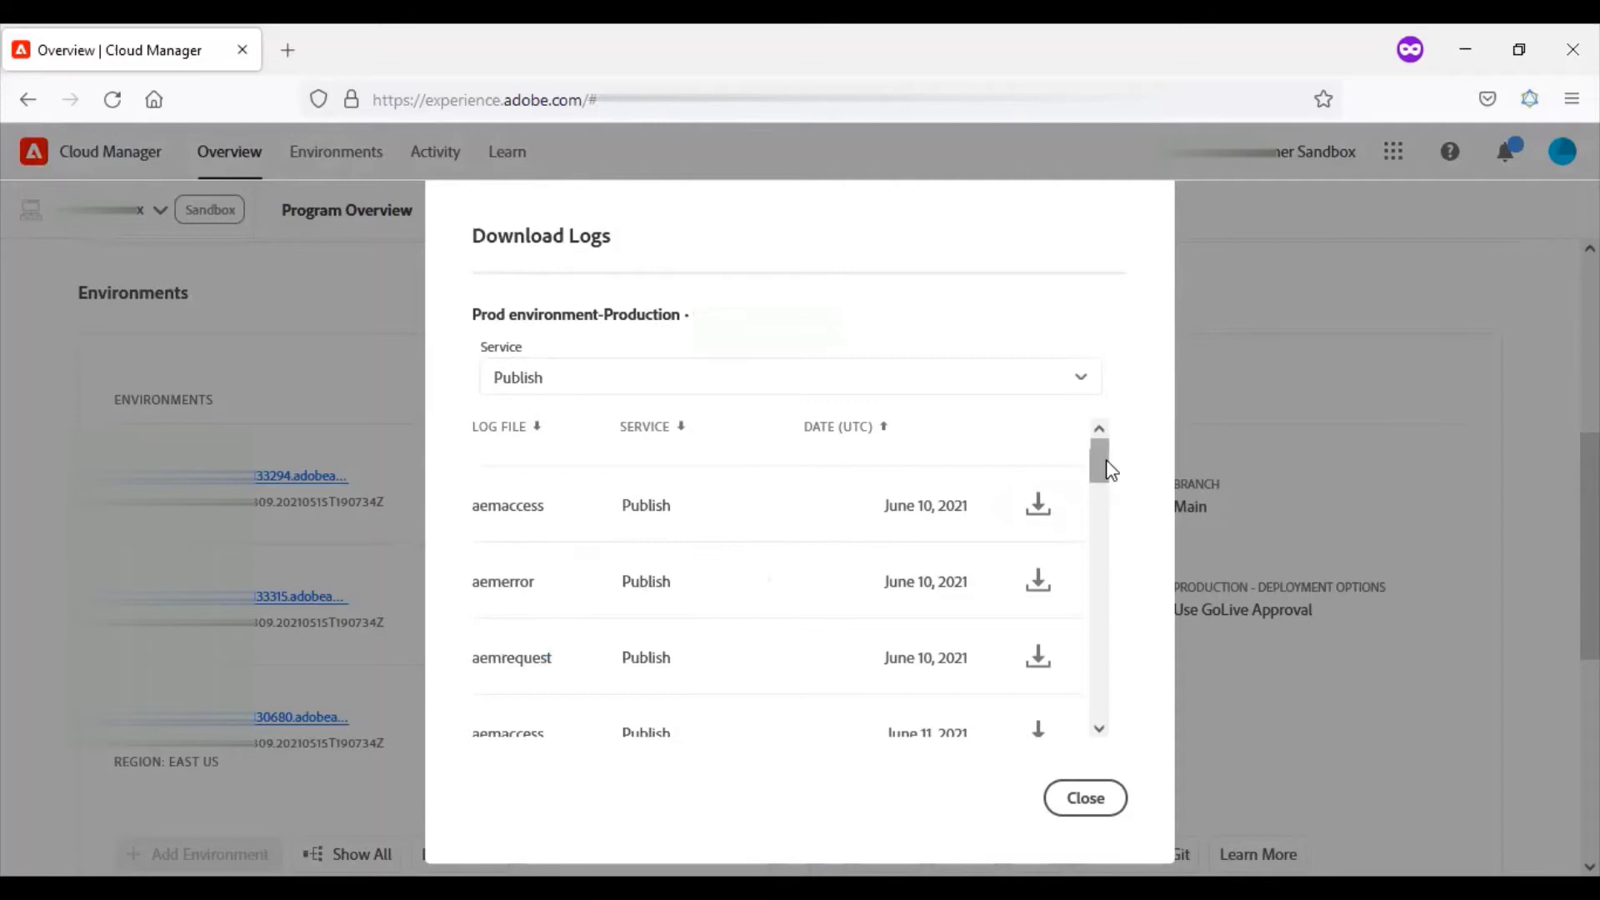
pyautogui.doubleClick(509, 506)
pyautogui.doubleClick(495, 583)
pyautogui.doubleClick(503, 656)
pyautogui.click(502, 656)
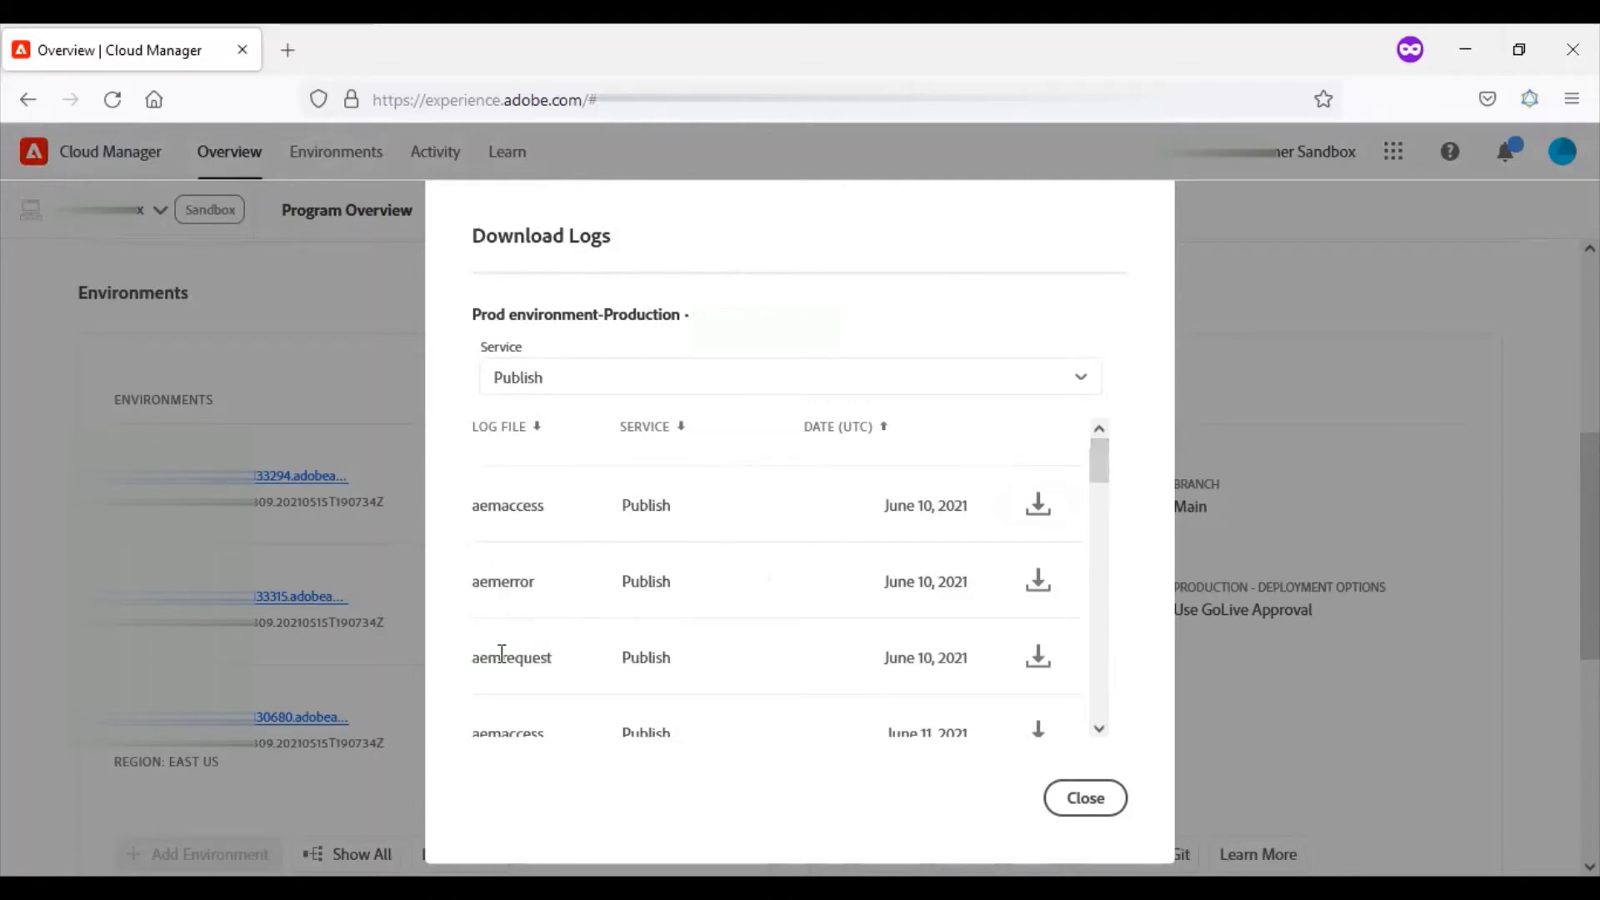
# Step: Review the Publish Dispatcher aemdispatcher and httpdaccess logs, then close the dialog
pyautogui.click(719, 378)
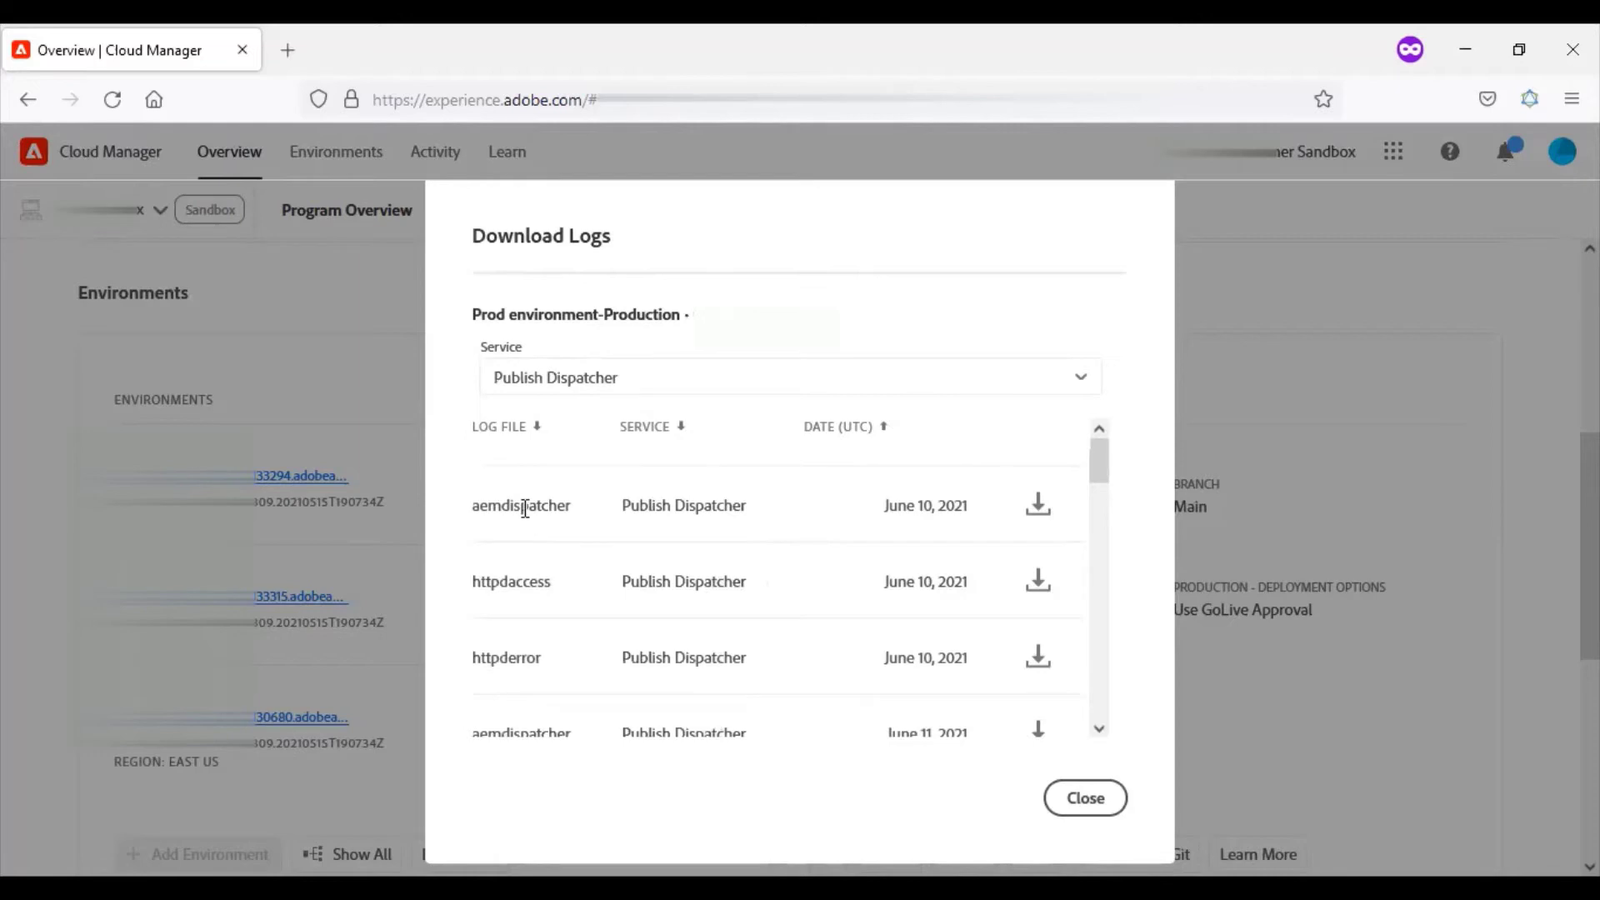
pyautogui.doubleClick(523, 505)
pyautogui.doubleClick(510, 580)
pyautogui.click(510, 657)
pyautogui.click(1085, 799)
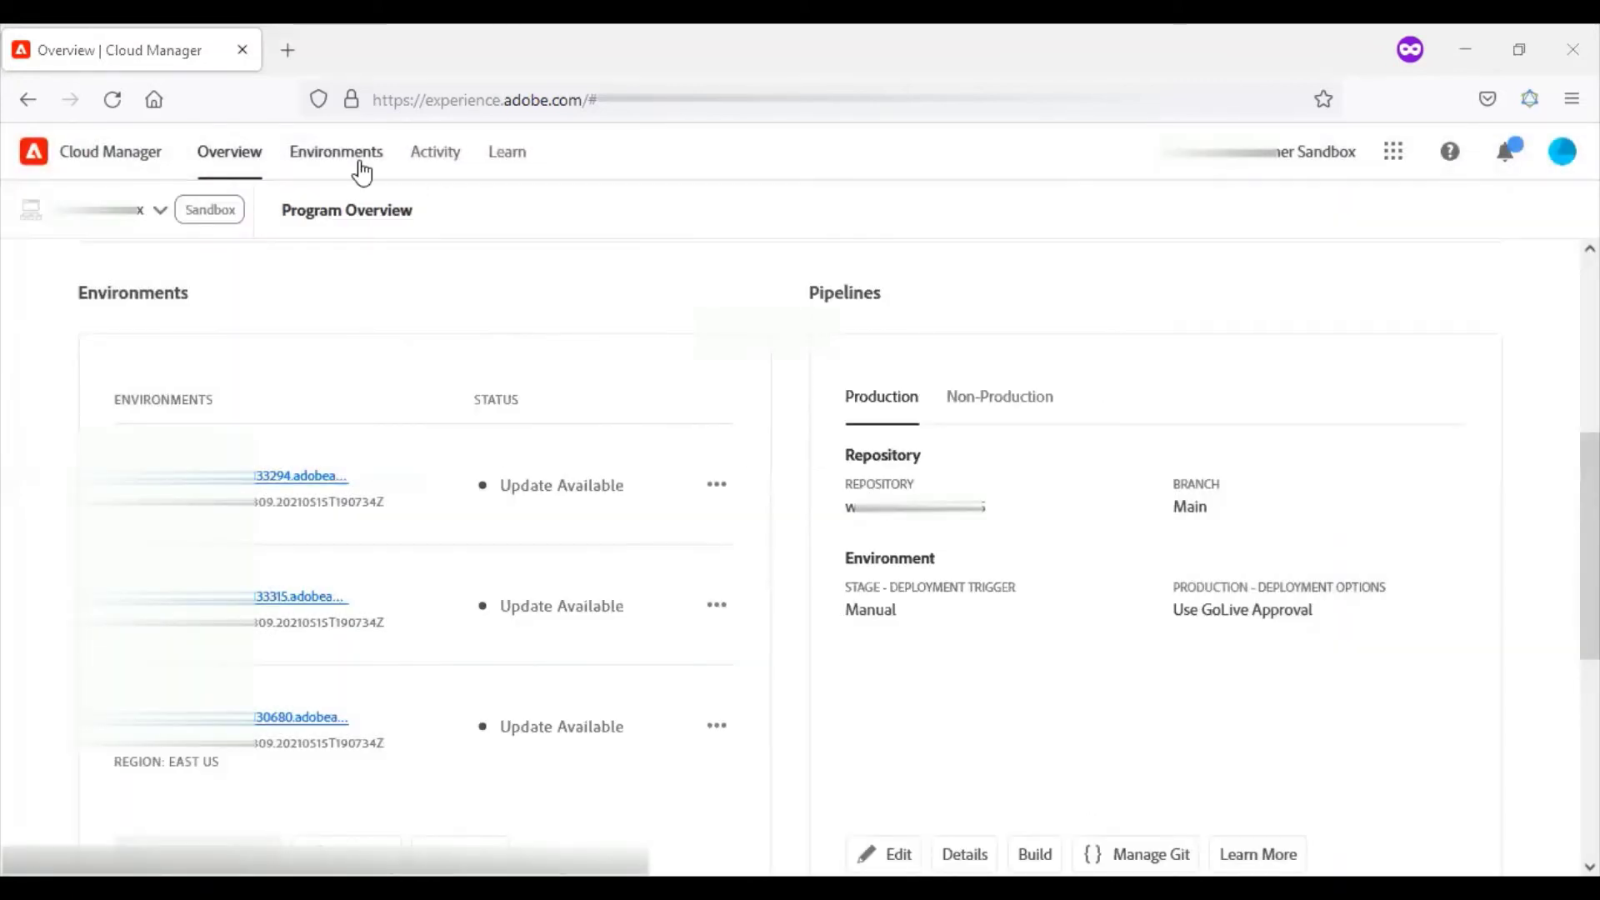
# Step: From Environments, open prod's details, then its Download Logs service list
pyautogui.click(336, 152)
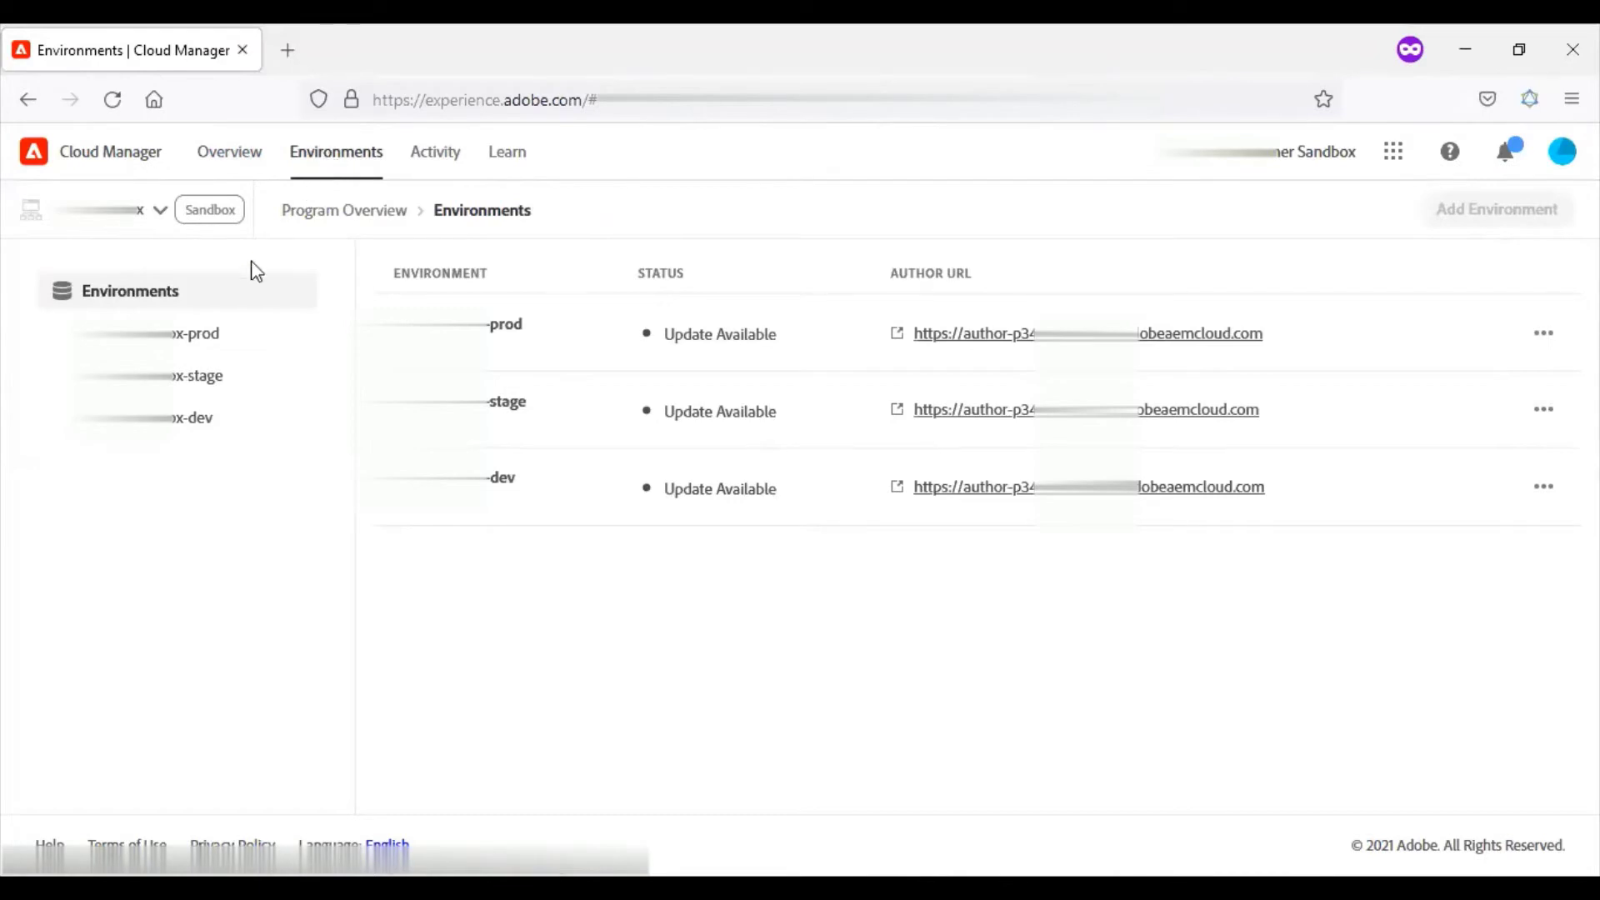
pyautogui.click(251, 340)
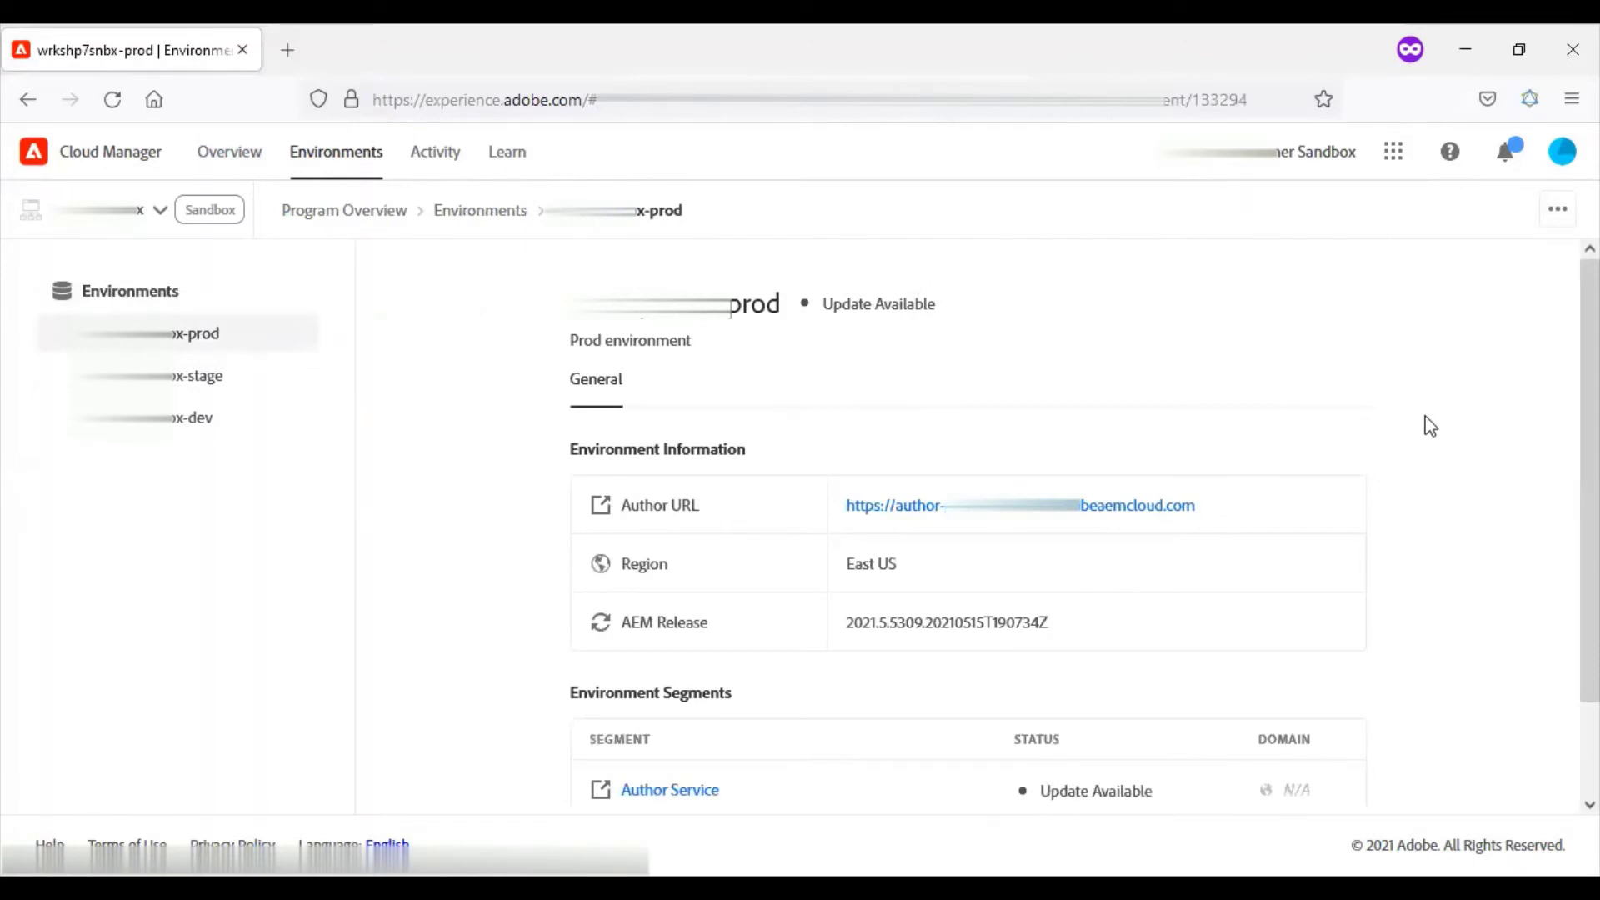
pyautogui.click(1559, 214)
pyautogui.click(1489, 259)
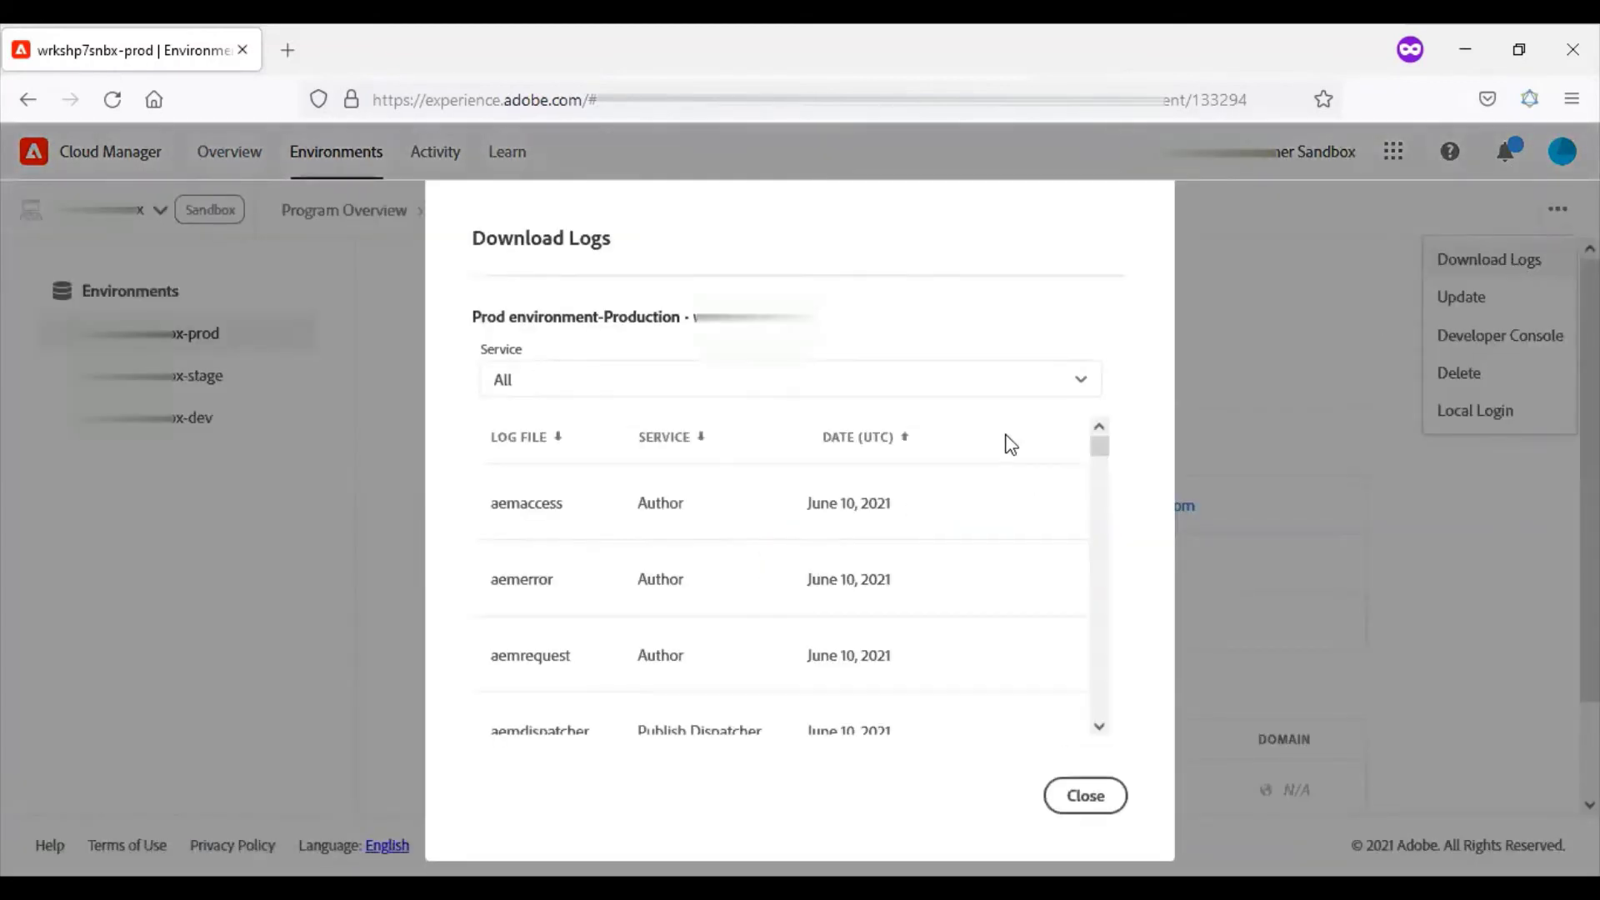
pyautogui.click(825, 380)
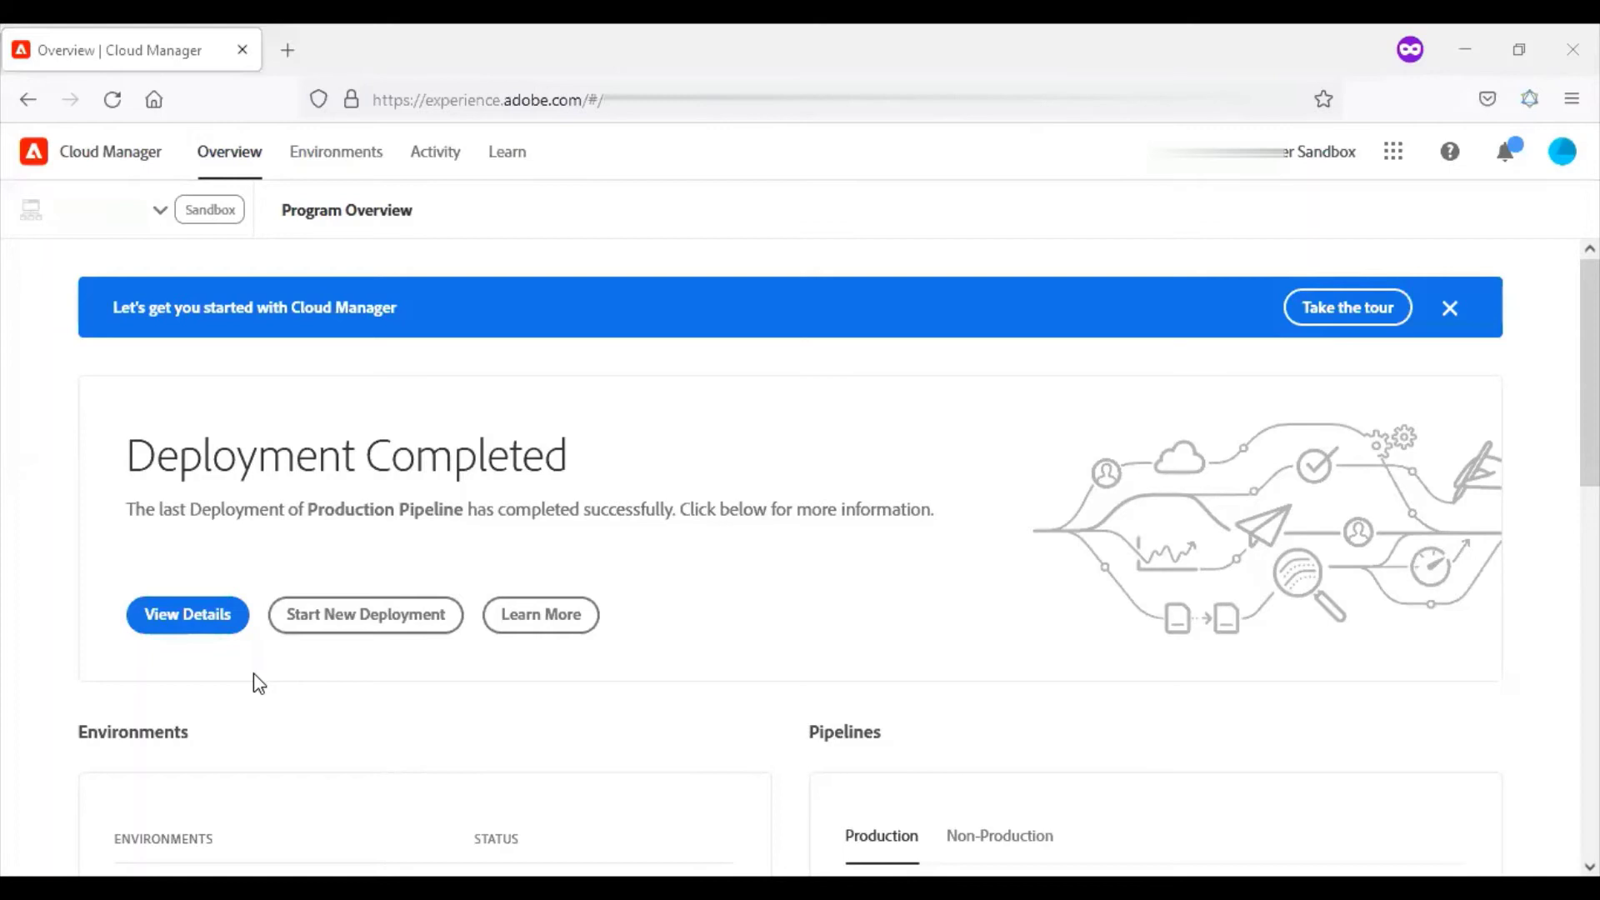
# Step: Open the last Production Pipeline run and view its Code Scanning review summary
pyautogui.click(195, 619)
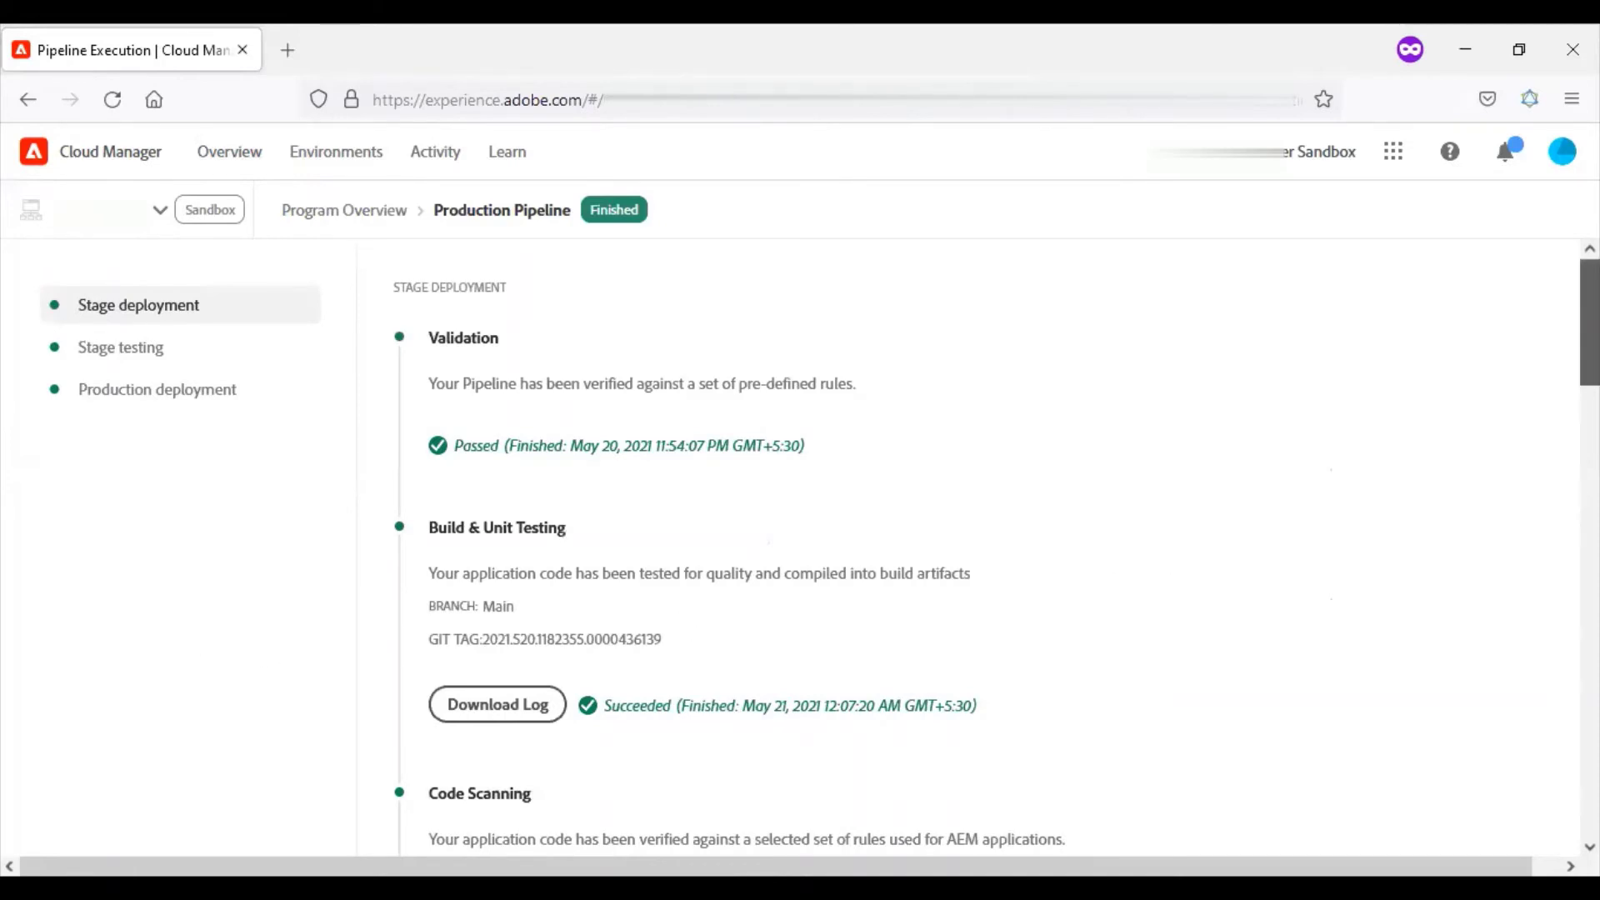
pyautogui.moveTo(1589, 312); pyautogui.dragTo(1589, 317)
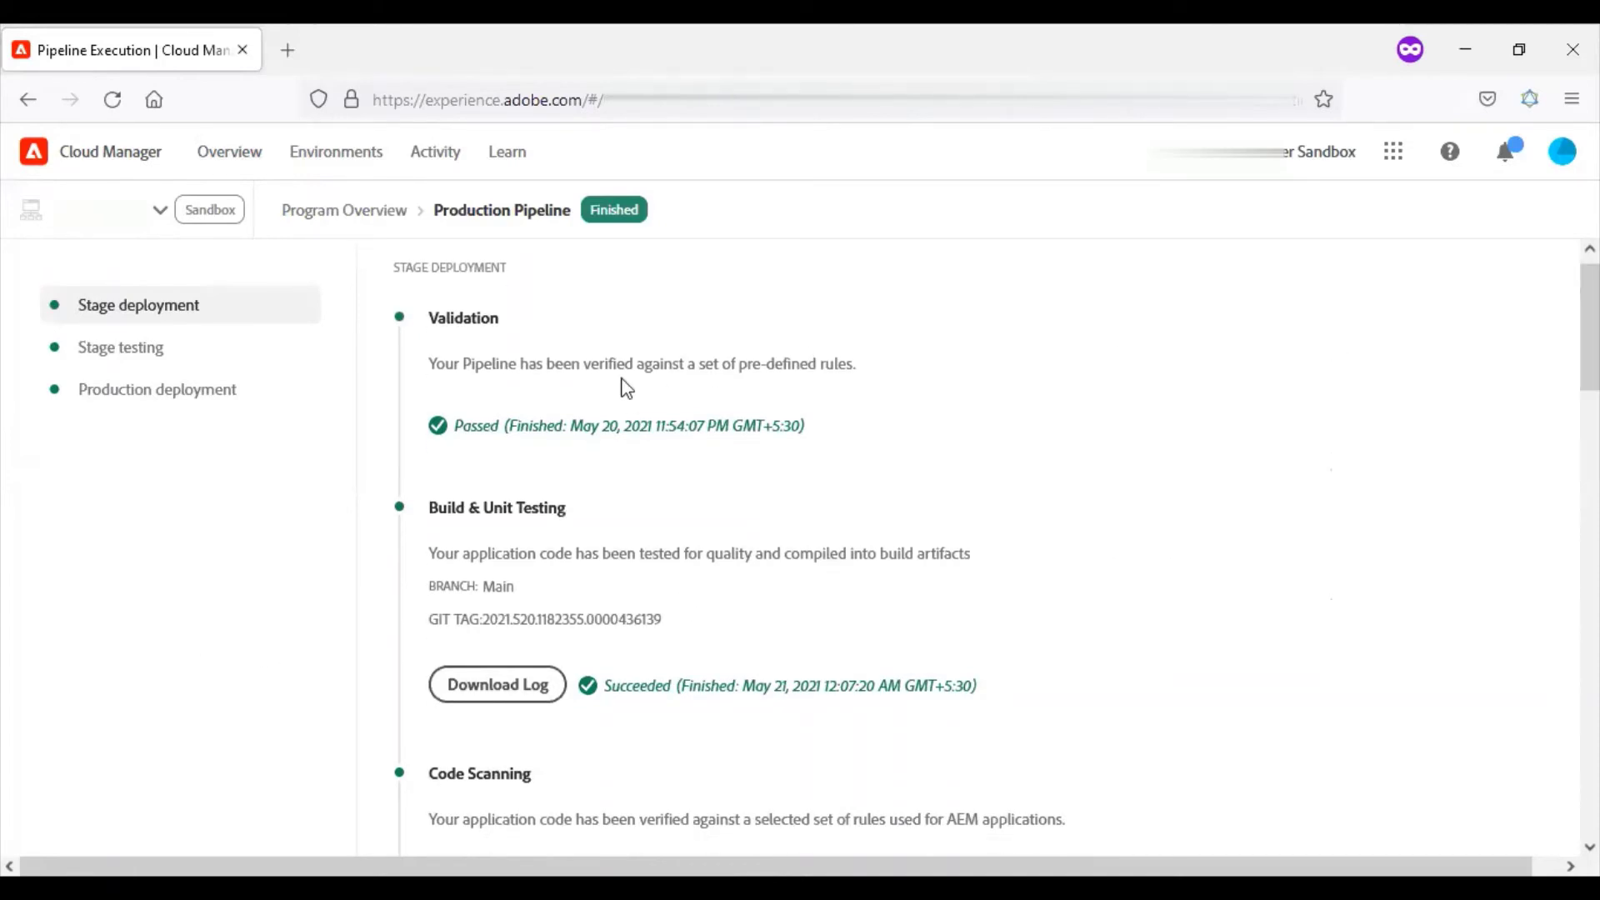
pyautogui.doubleClick(481, 318)
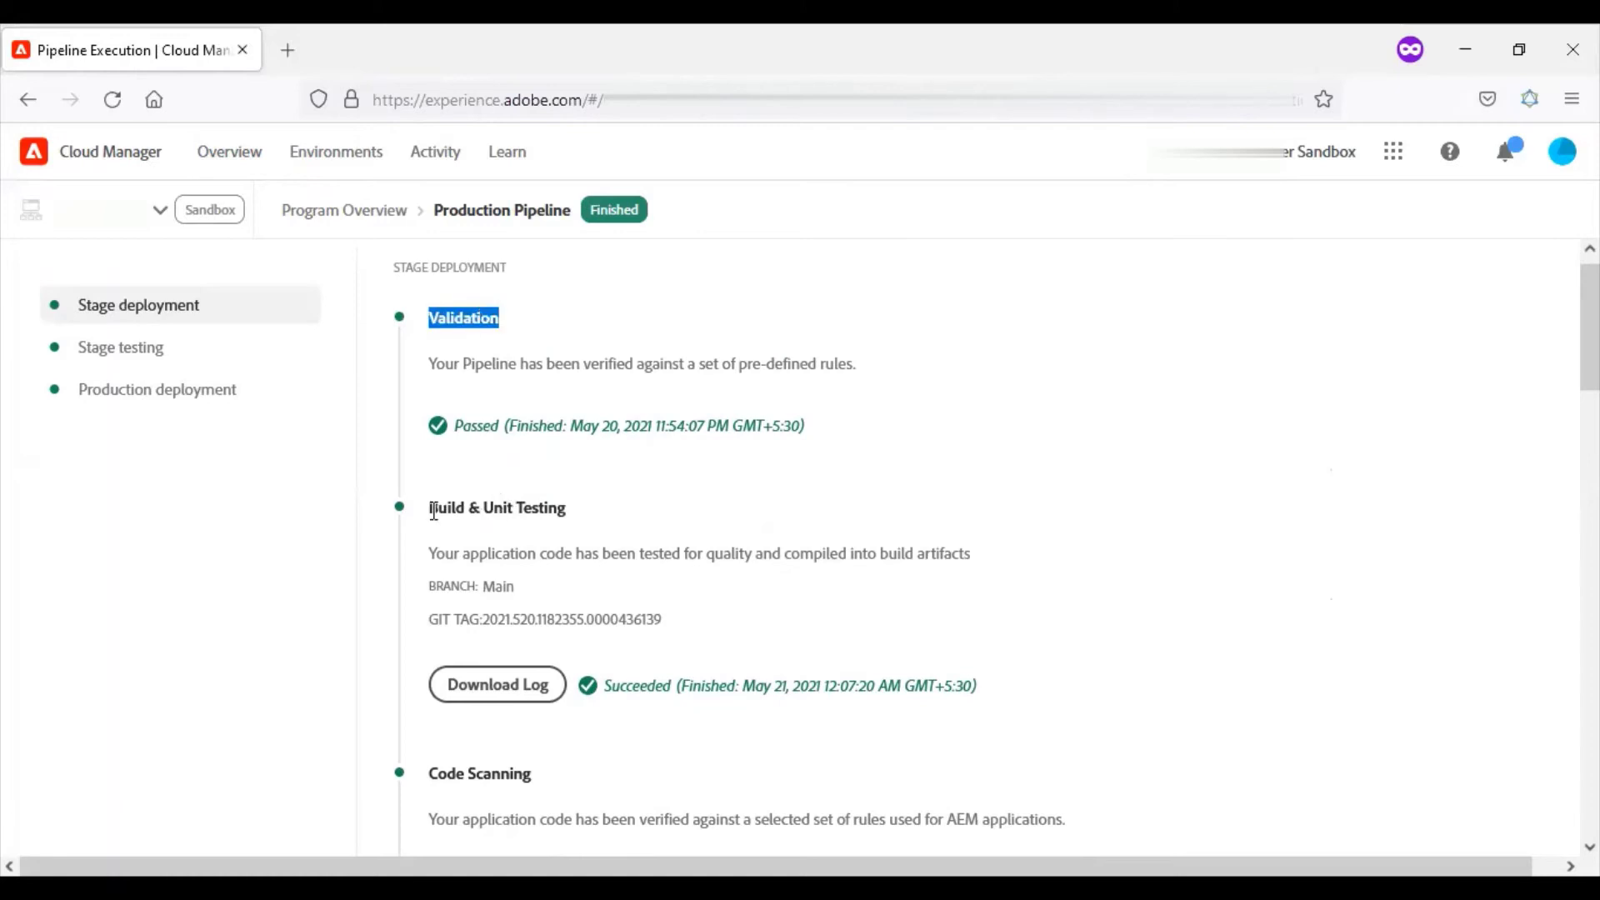
pyautogui.moveTo(431, 508); pyautogui.dragTo(588, 503)
pyautogui.scroll(-2, 800, 500)
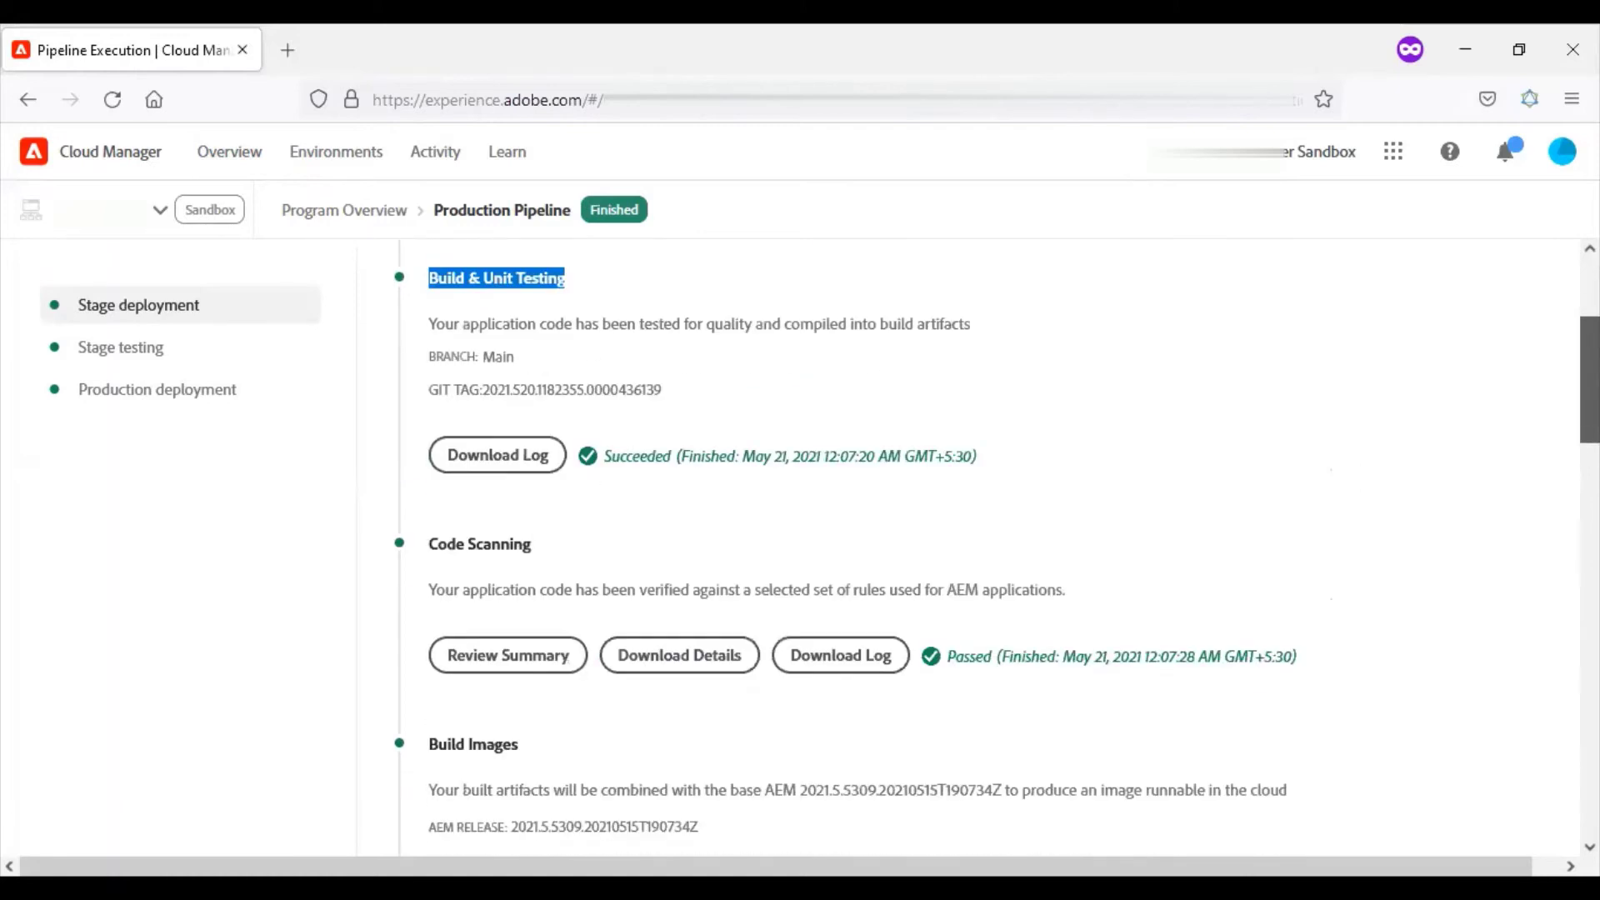
pyautogui.click(522, 542)
pyautogui.doubleClick(481, 545)
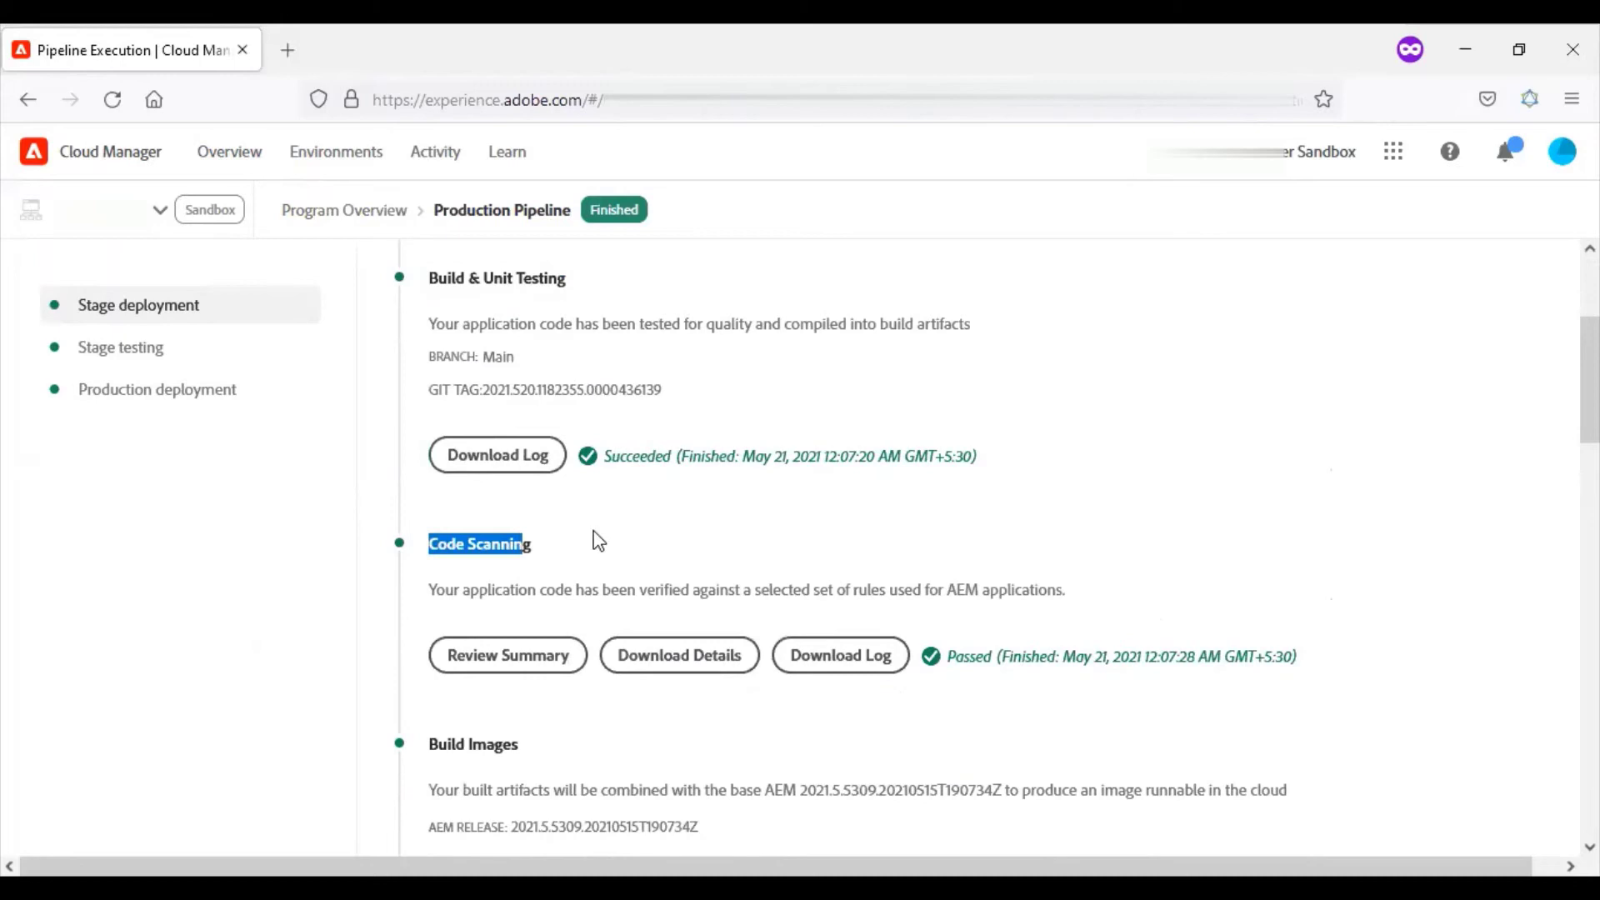
pyautogui.click(600, 541)
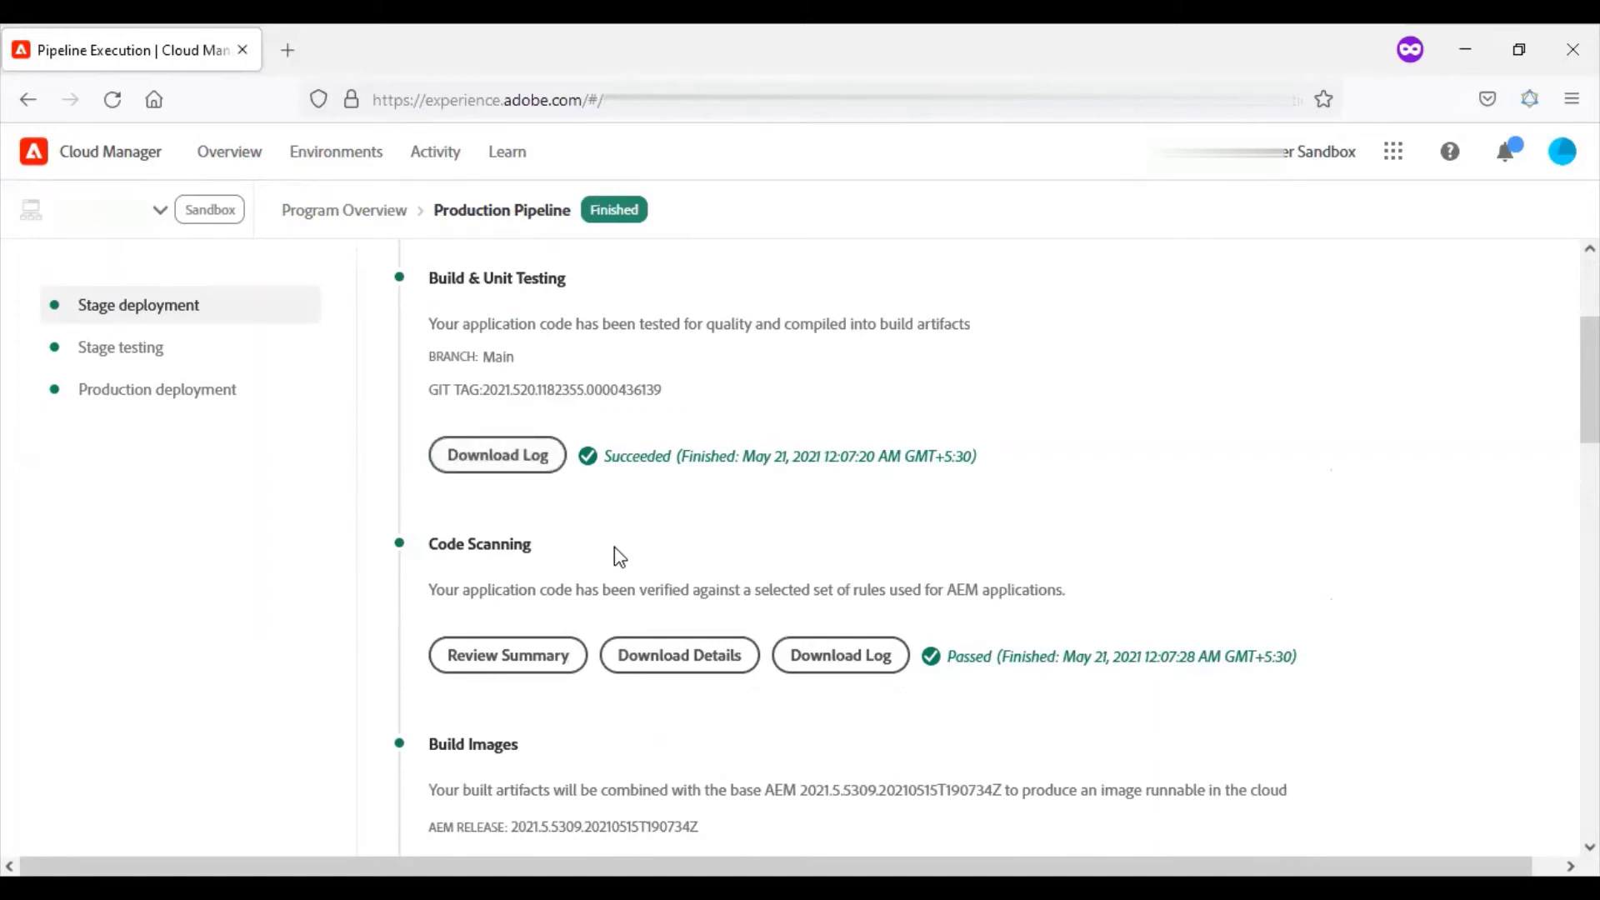
pyautogui.moveTo(1590, 376); pyautogui.dragTo(1589, 382)
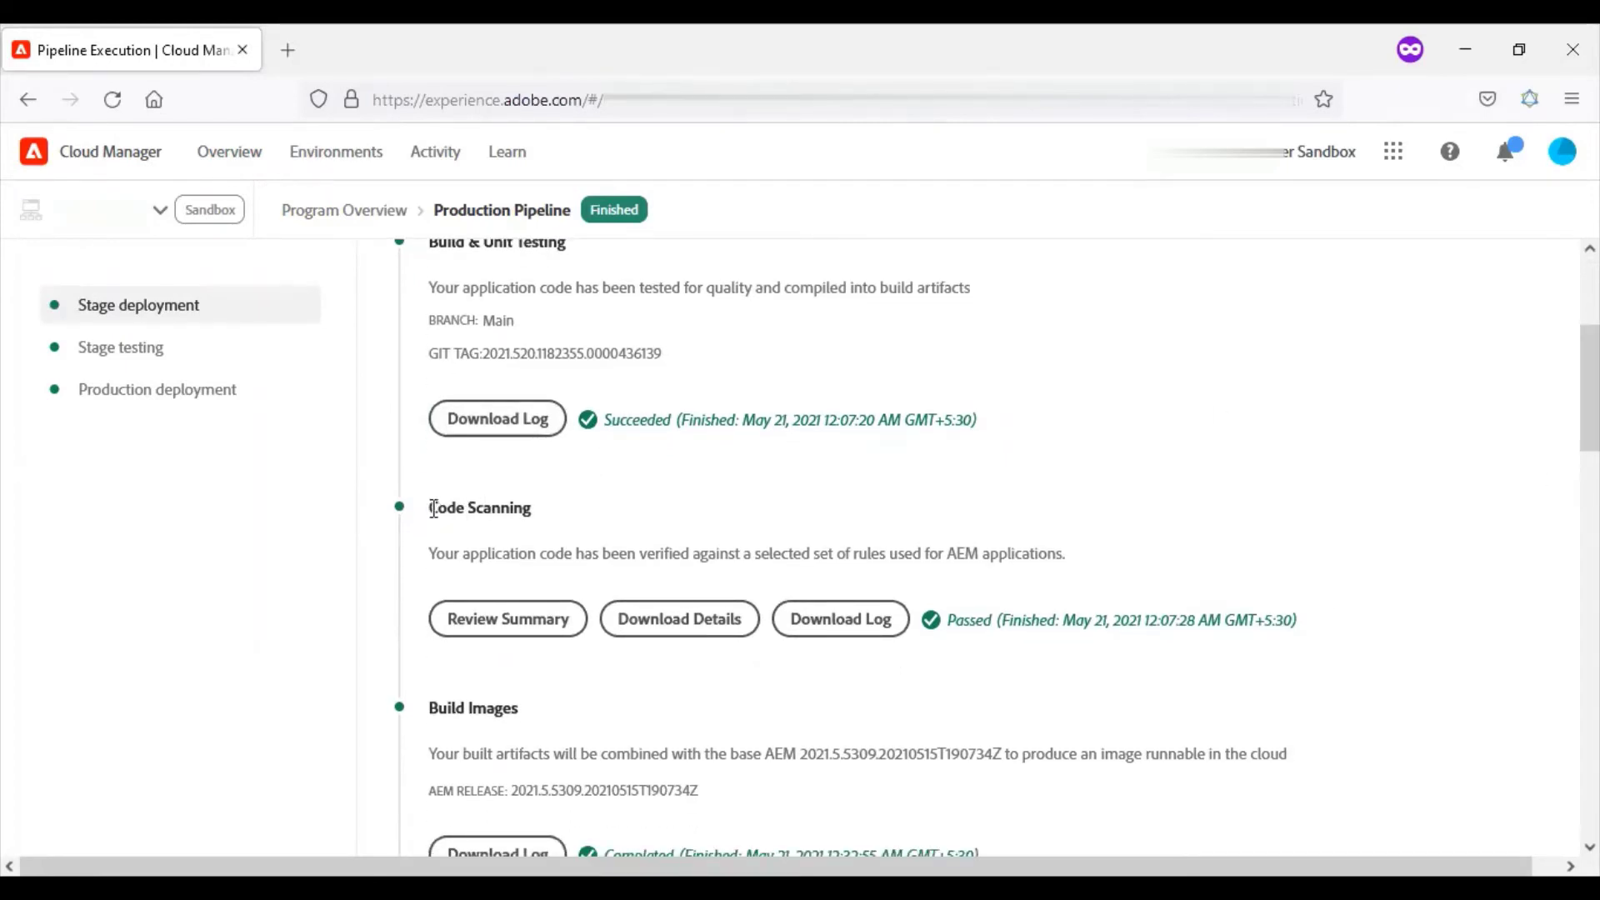
pyautogui.moveTo(432, 508); pyautogui.dragTo(554, 515)
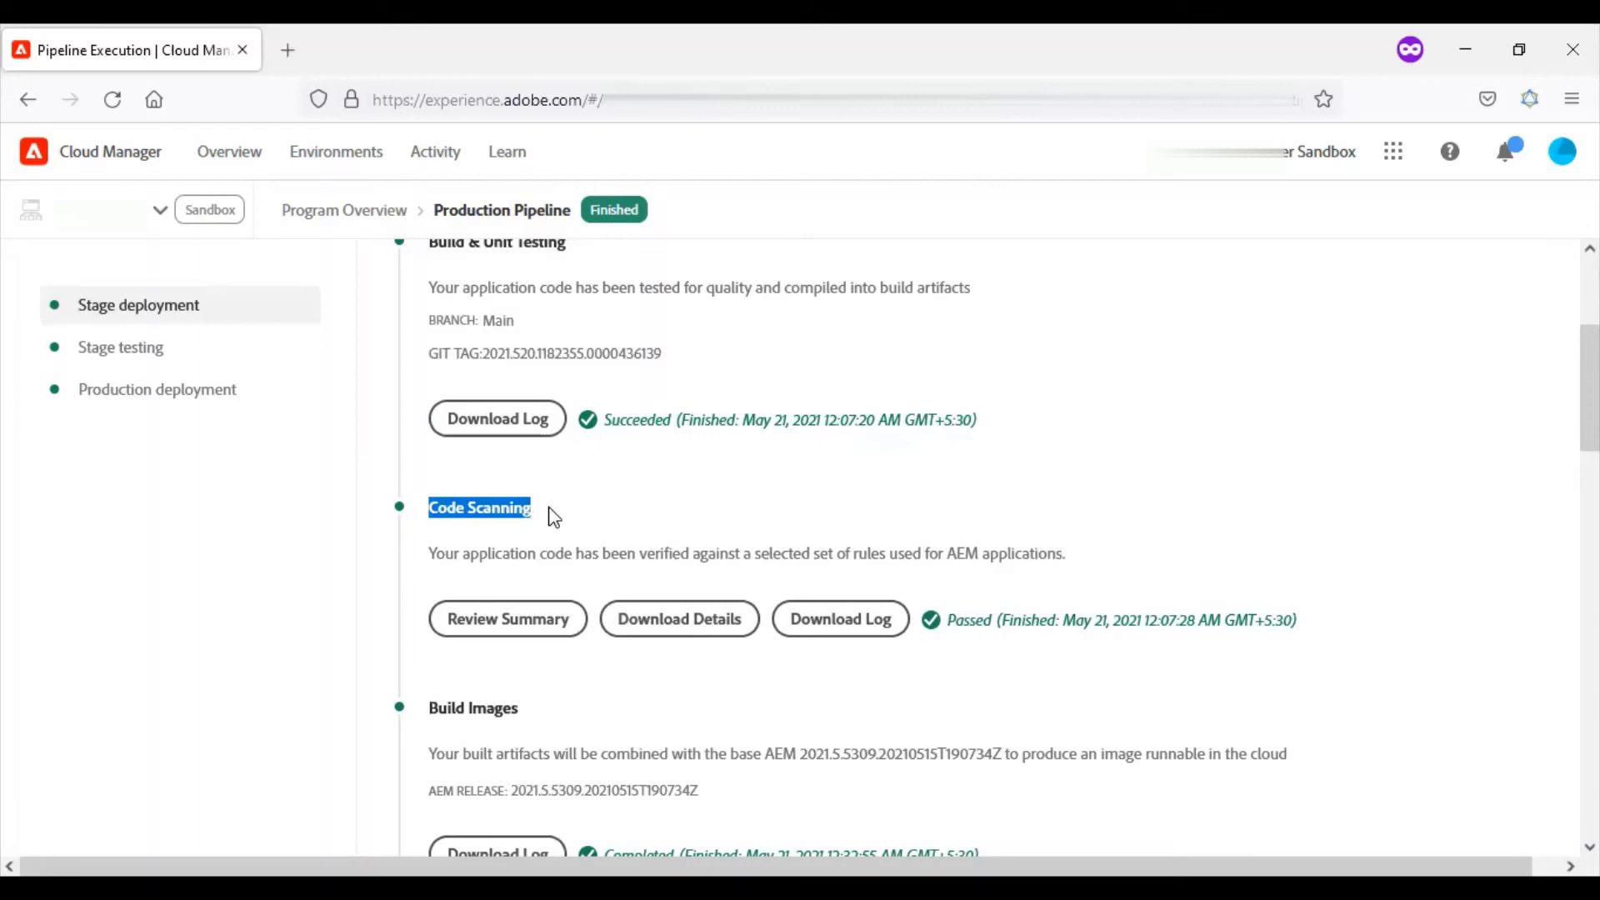
pyautogui.click(508, 619)
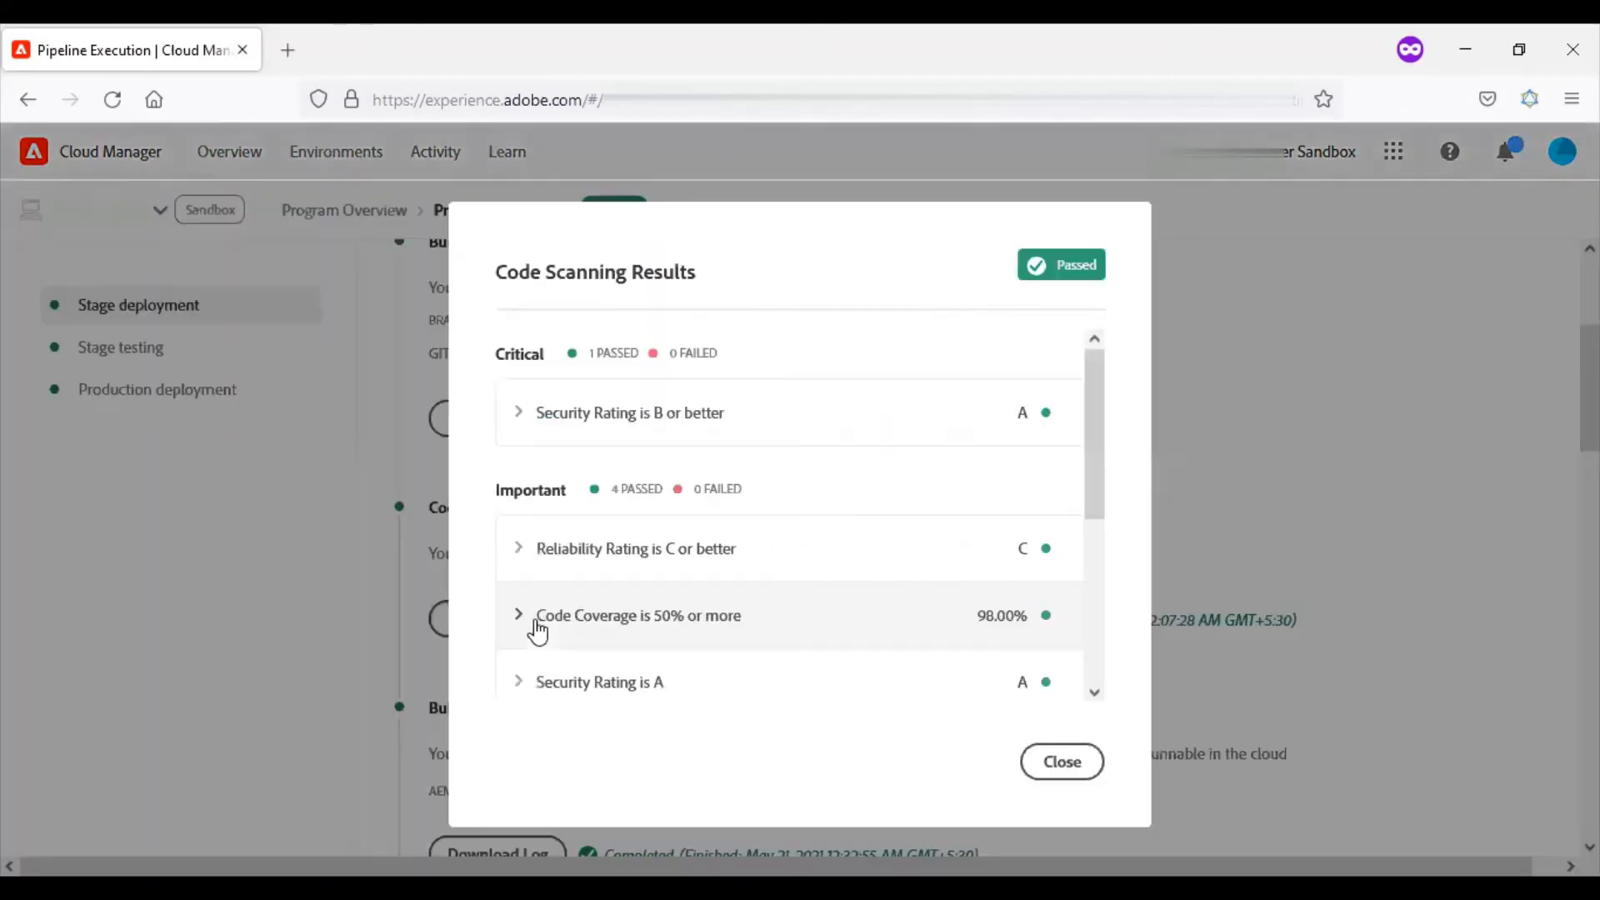
# Step: Review the Critical and Important scan results, close them, and download the detailed report
pyautogui.doubleClick(525, 356)
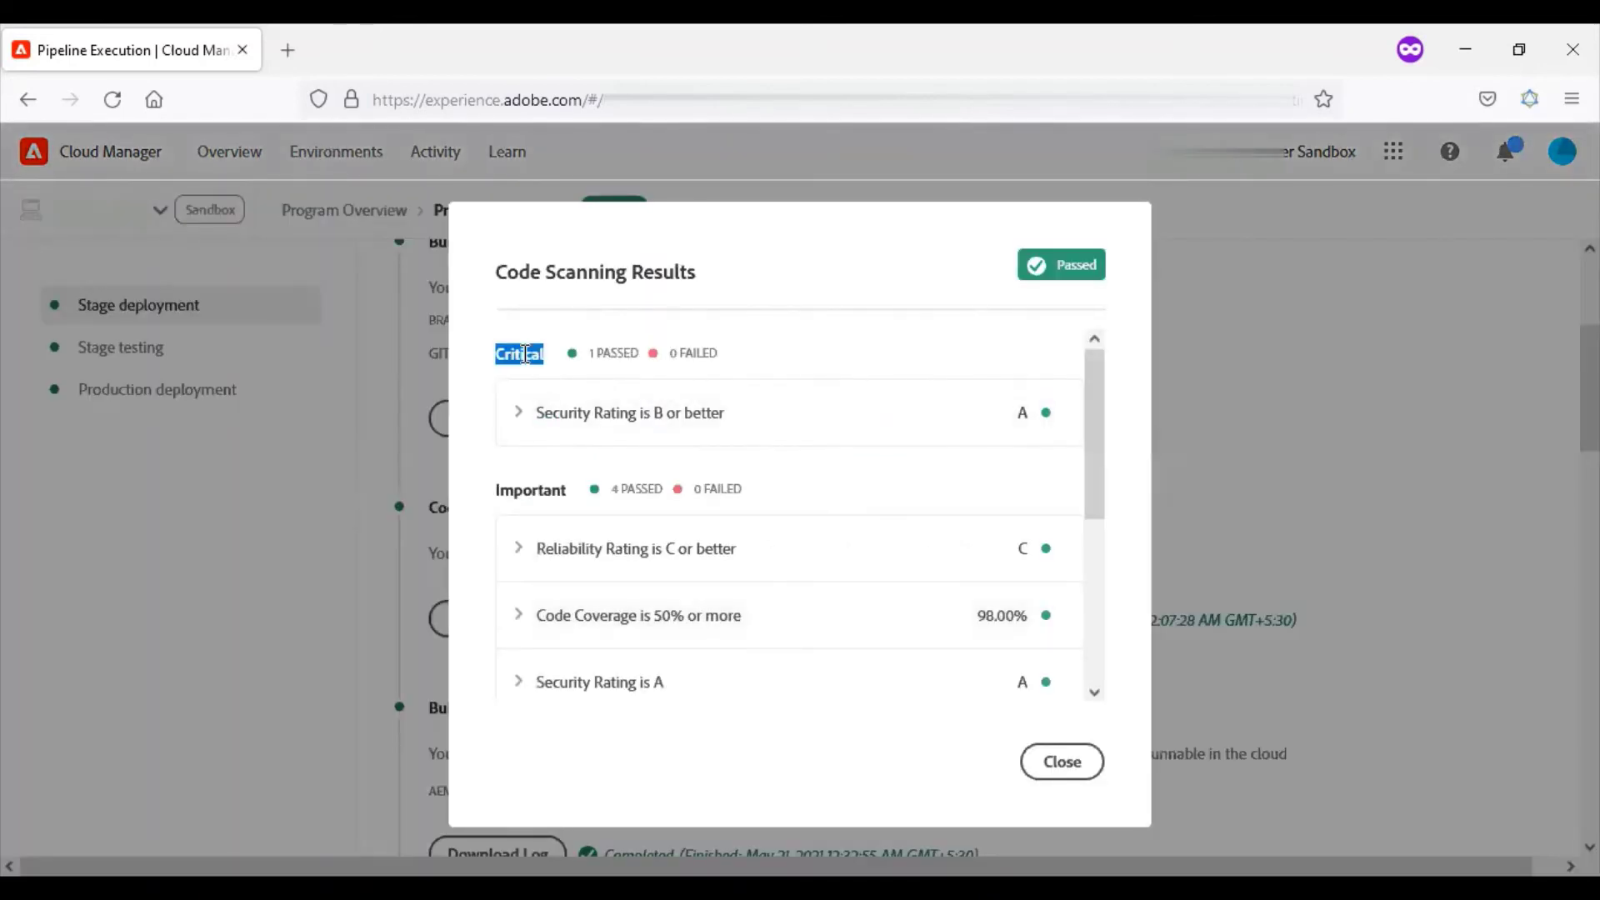
pyautogui.doubleClick(536, 491)
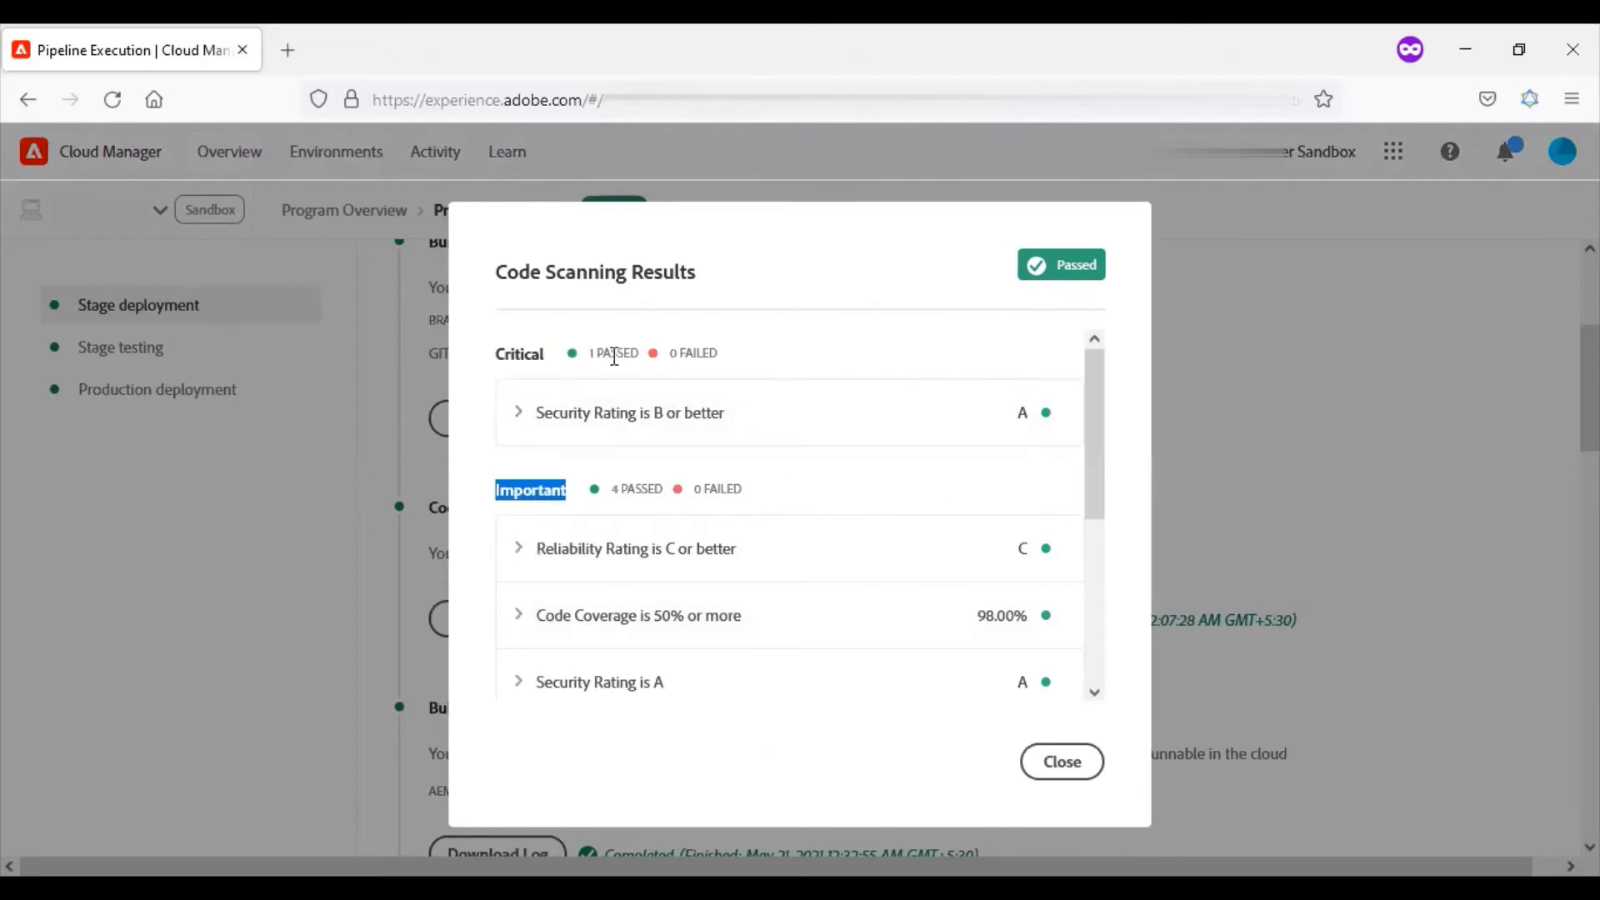
pyautogui.moveTo(1095, 431)
pyautogui.mouseDown()
pyautogui.moveTo(1116, 503)
pyautogui.moveTo(1110, 650)
pyautogui.mouseUp()
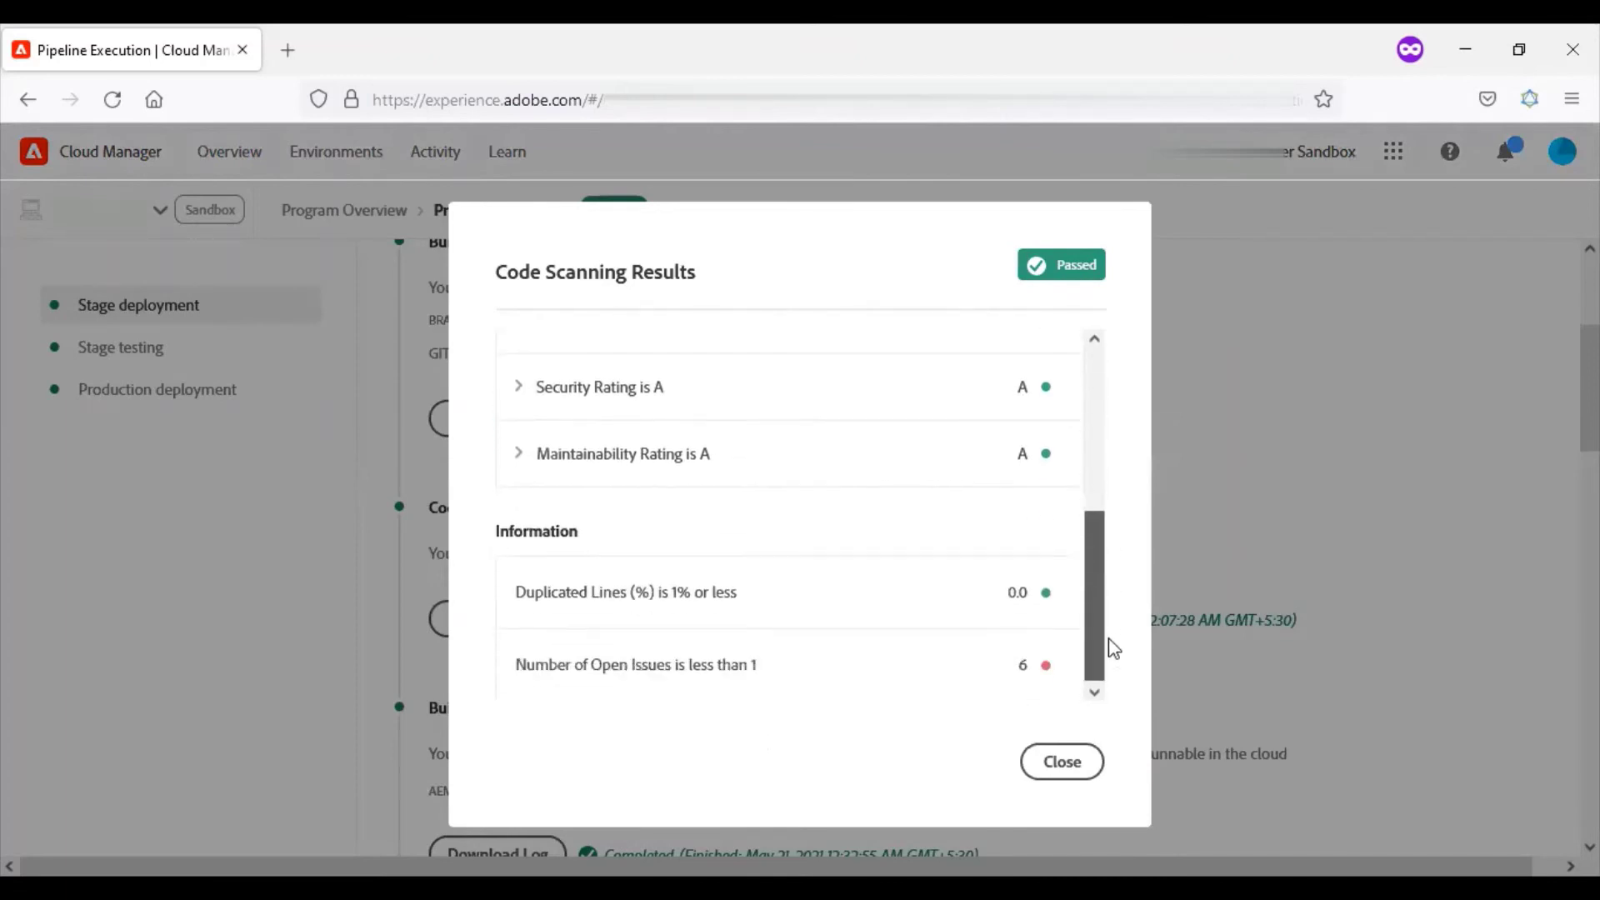
pyautogui.click(1062, 761)
pyautogui.click(700, 625)
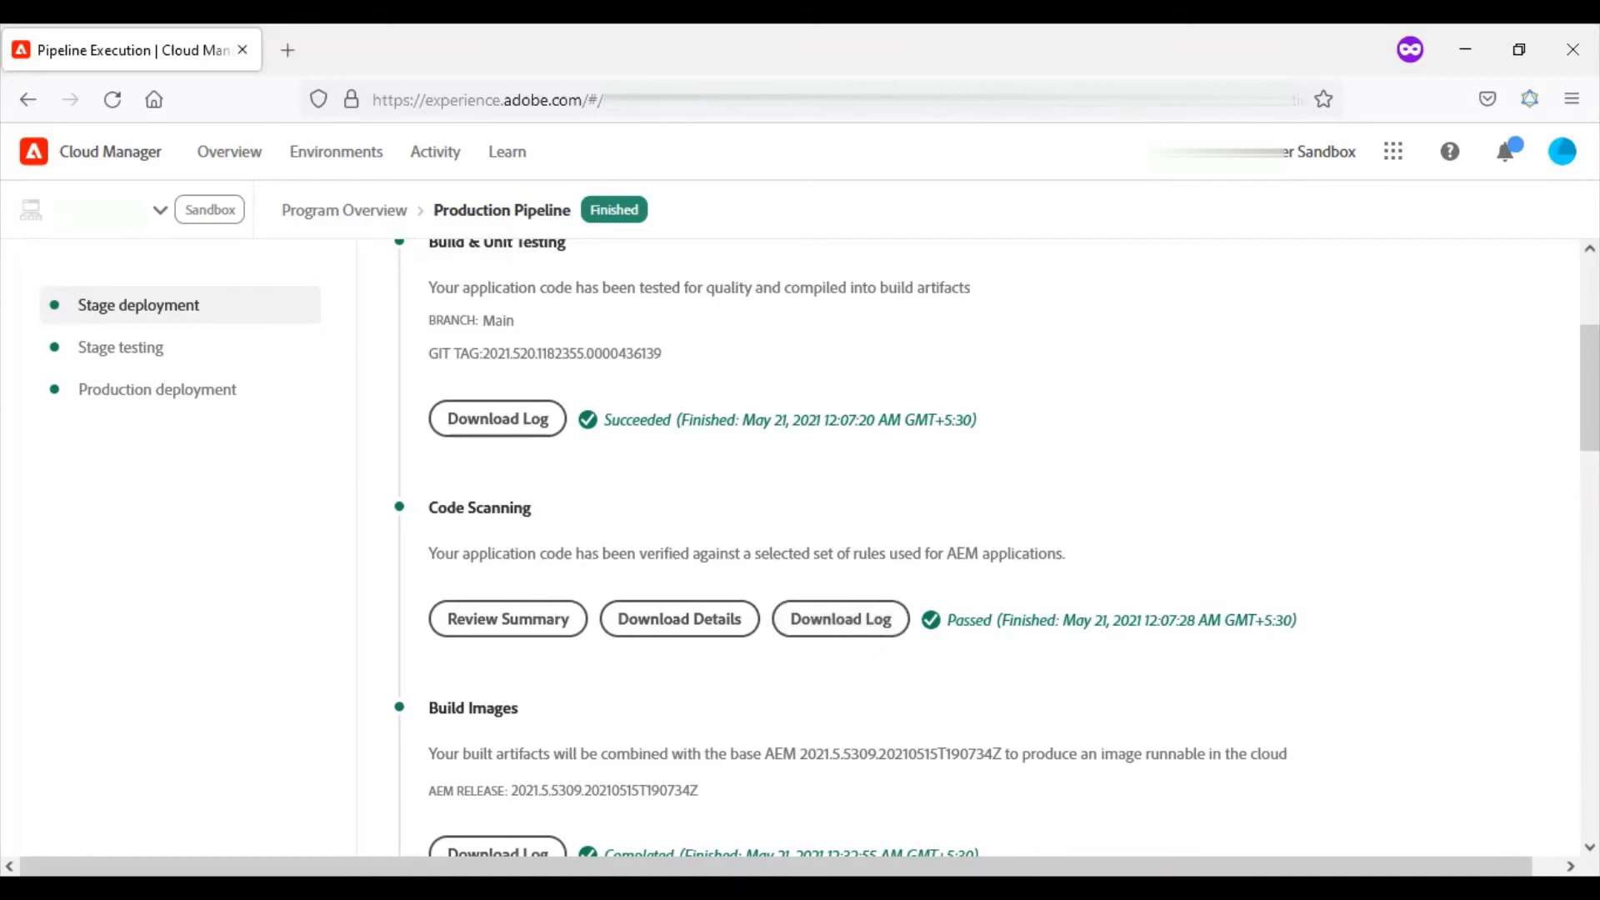
pyautogui.moveTo(1589, 387)
pyautogui.mouseDown()
pyautogui.moveTo(1589, 650)
pyautogui.moveTo(1588, 313)
pyautogui.moveTo(1588, 340)
pyautogui.mouseUp()
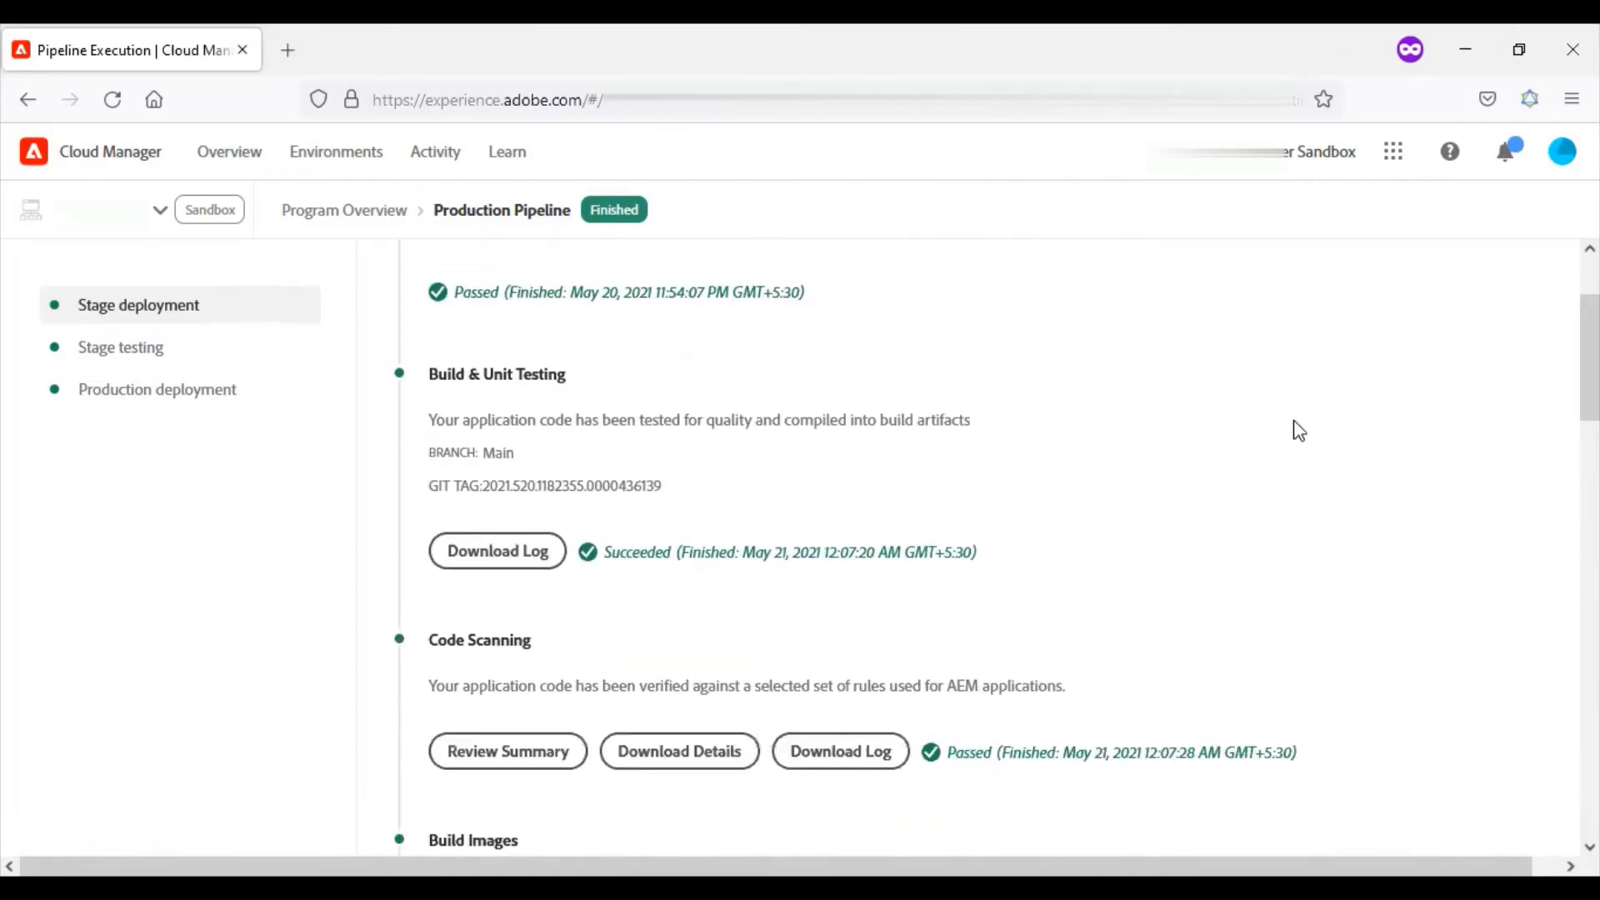
# Step: Scroll past Build & Unit Testing and Product and Custom Functional Testing to Deploy to Production
pyautogui.moveTo(431, 375); pyautogui.dragTo(569, 388)
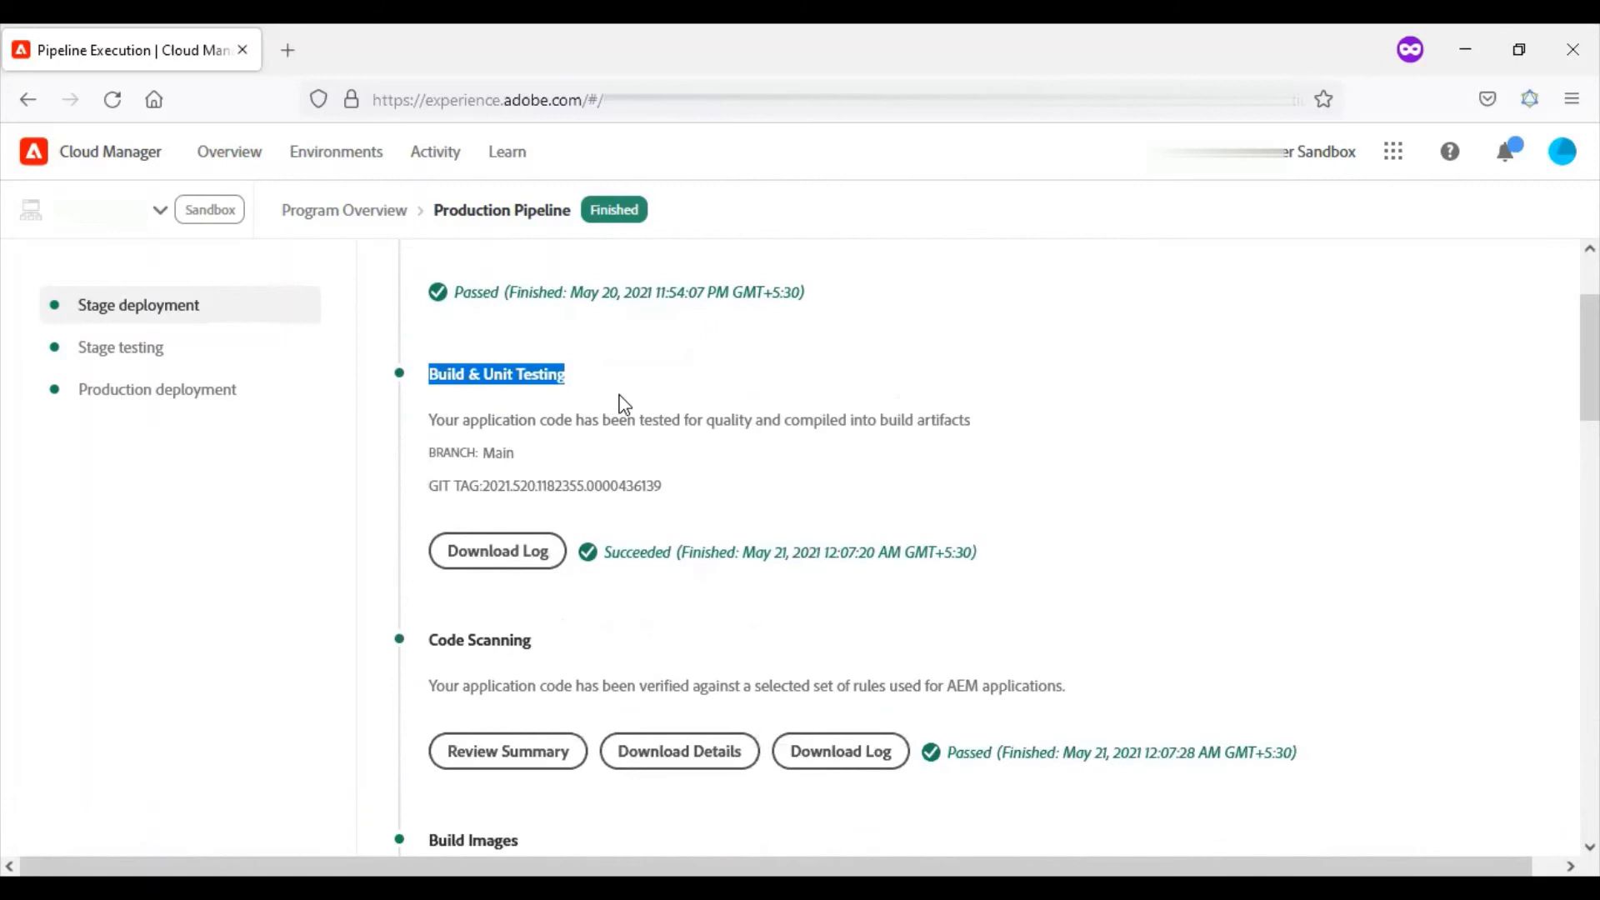
pyautogui.moveTo(430, 642); pyautogui.dragTo(564, 661)
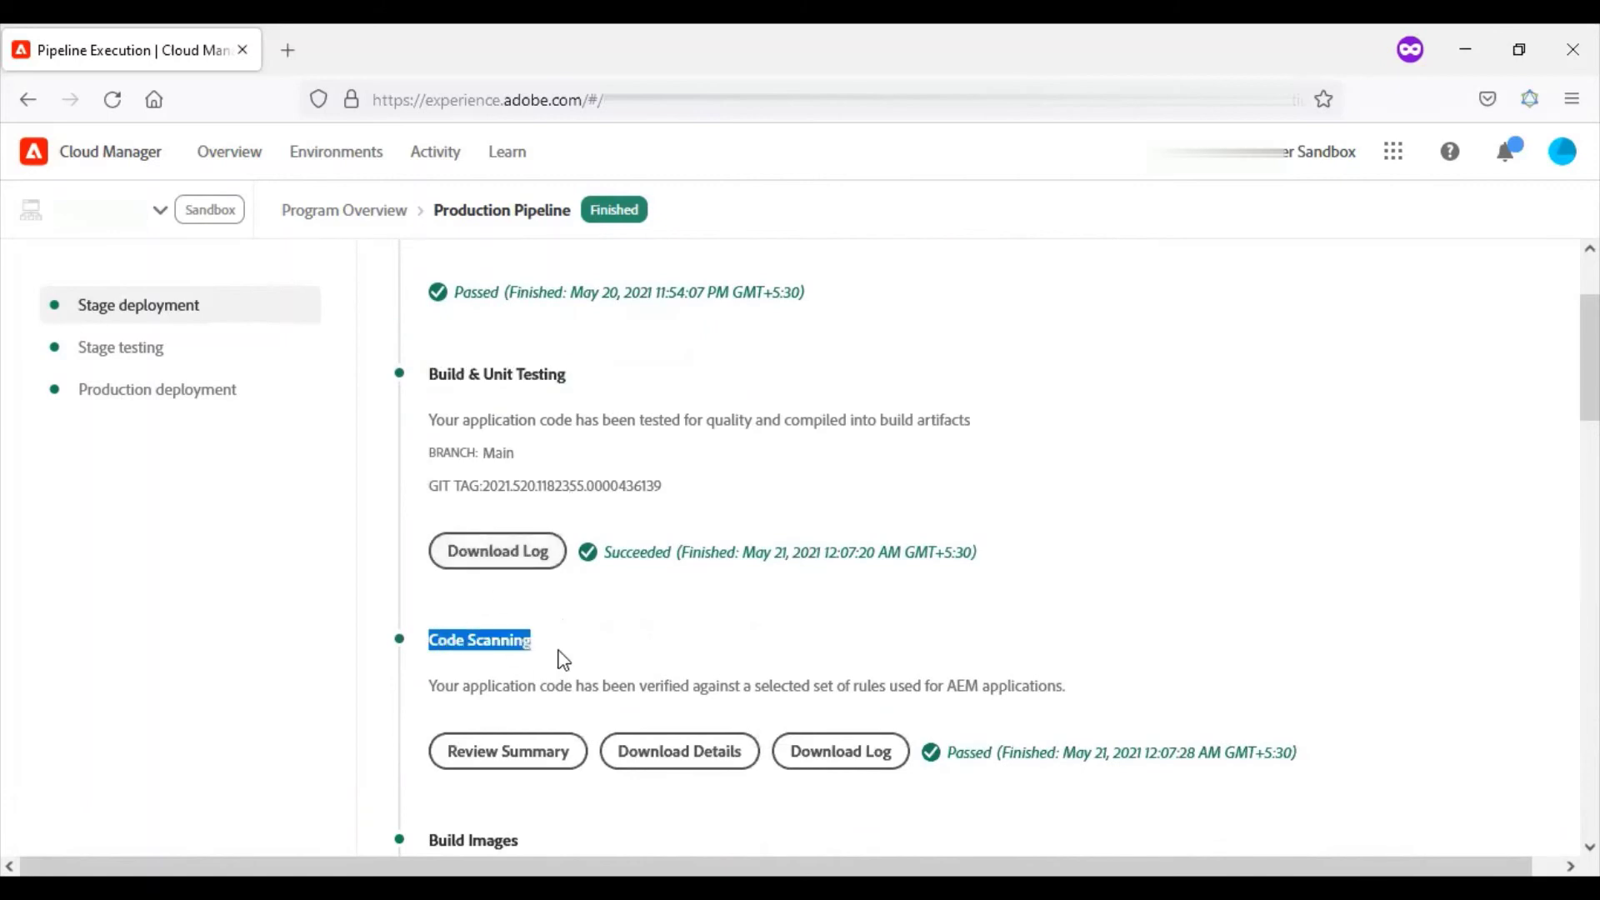
pyautogui.moveTo(1589, 350); pyautogui.dragTo(1589, 451)
pyautogui.scroll(-1, 875, 500)
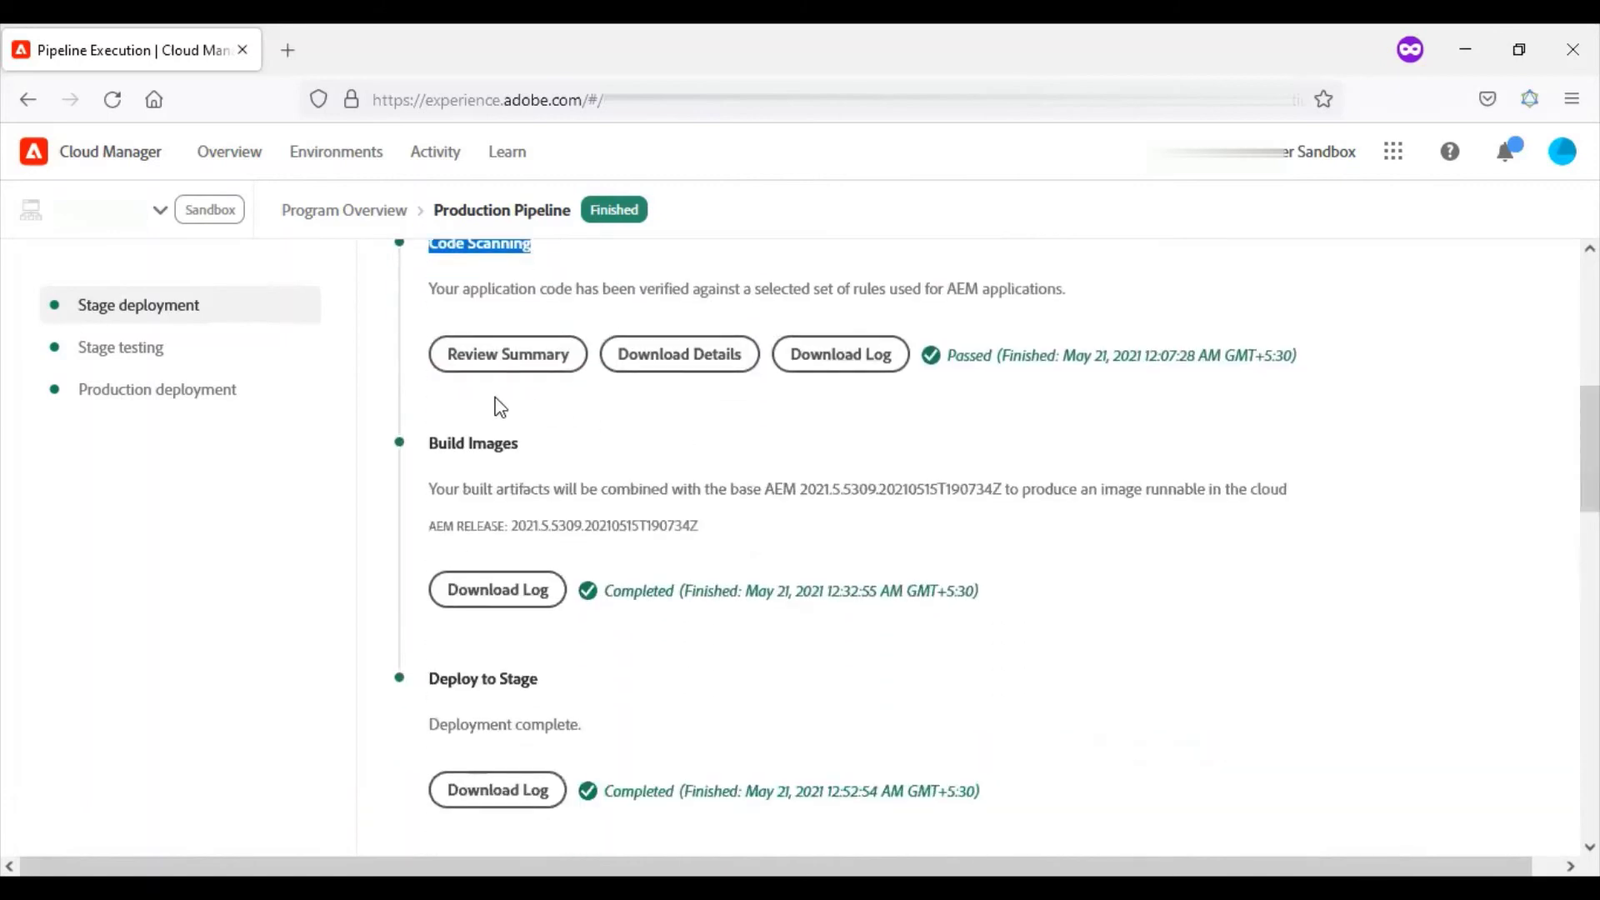
pyautogui.moveTo(427, 463); pyautogui.dragTo(525, 466)
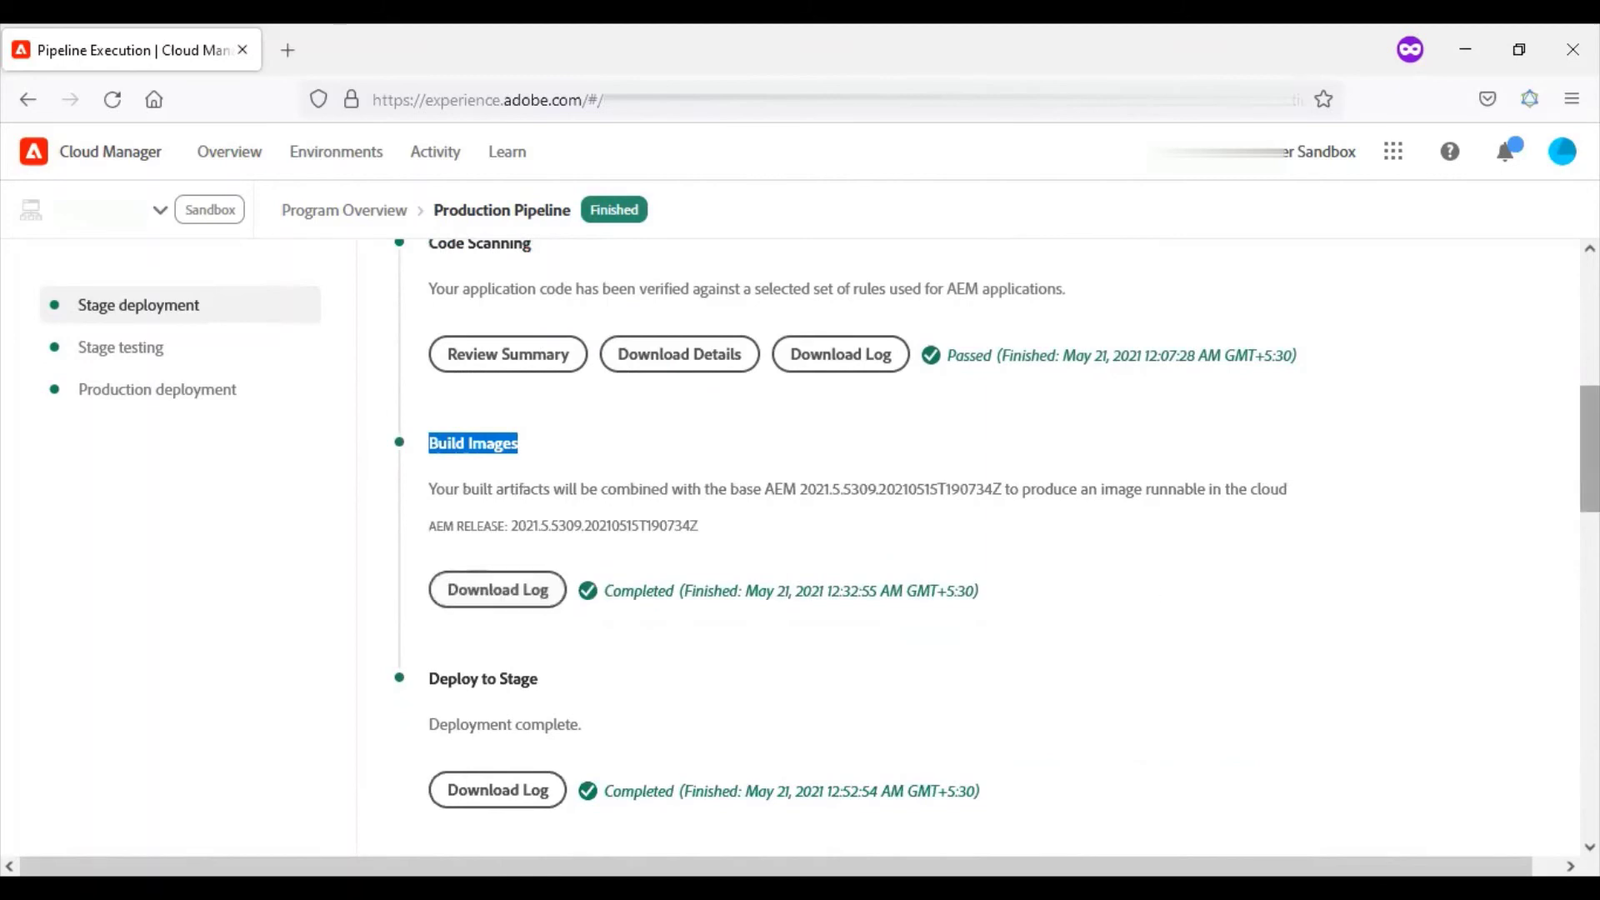
pyautogui.scroll(-2, 875, 500)
pyautogui.moveTo(427, 399); pyautogui.dragTo(551, 401)
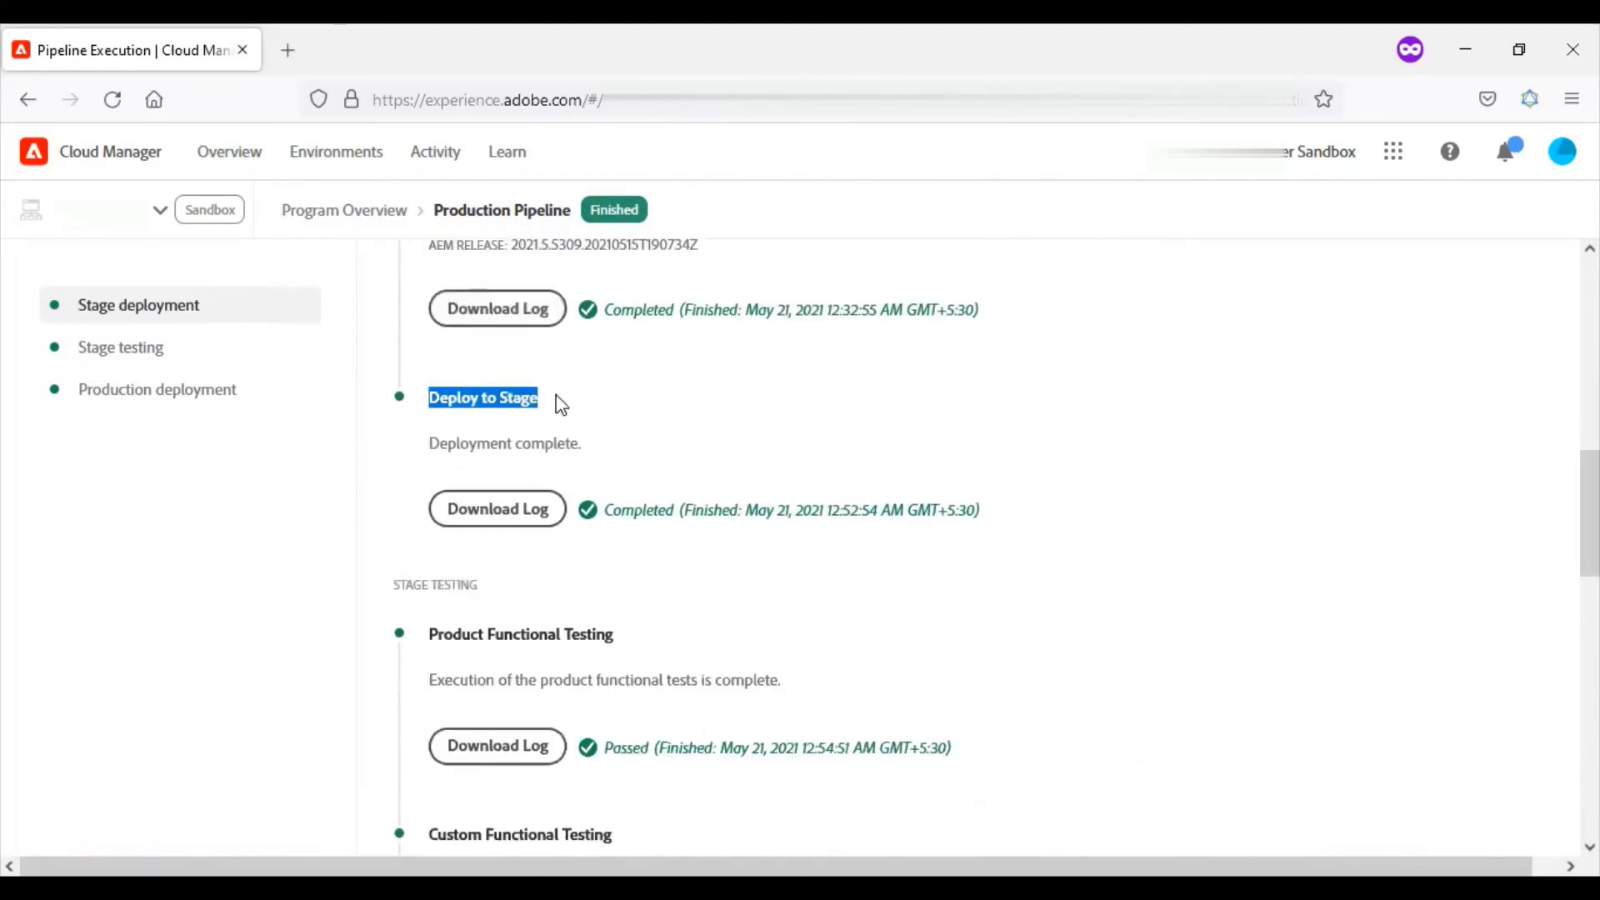
pyautogui.moveTo(428, 634); pyautogui.dragTo(615, 636)
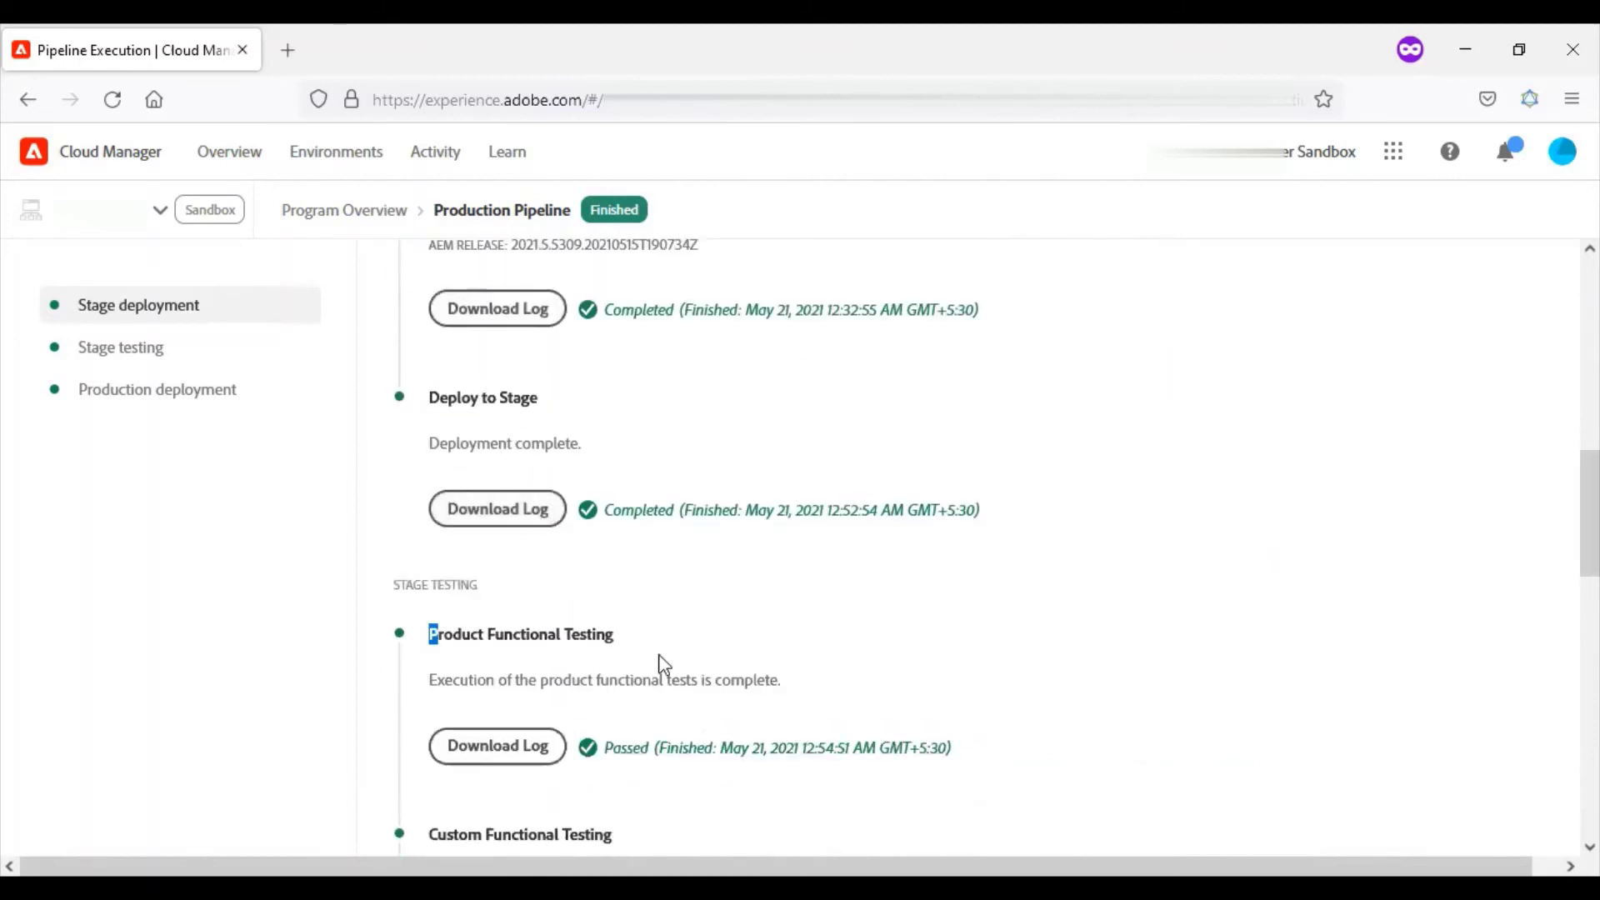
pyautogui.scroll(-3, 851, 641)
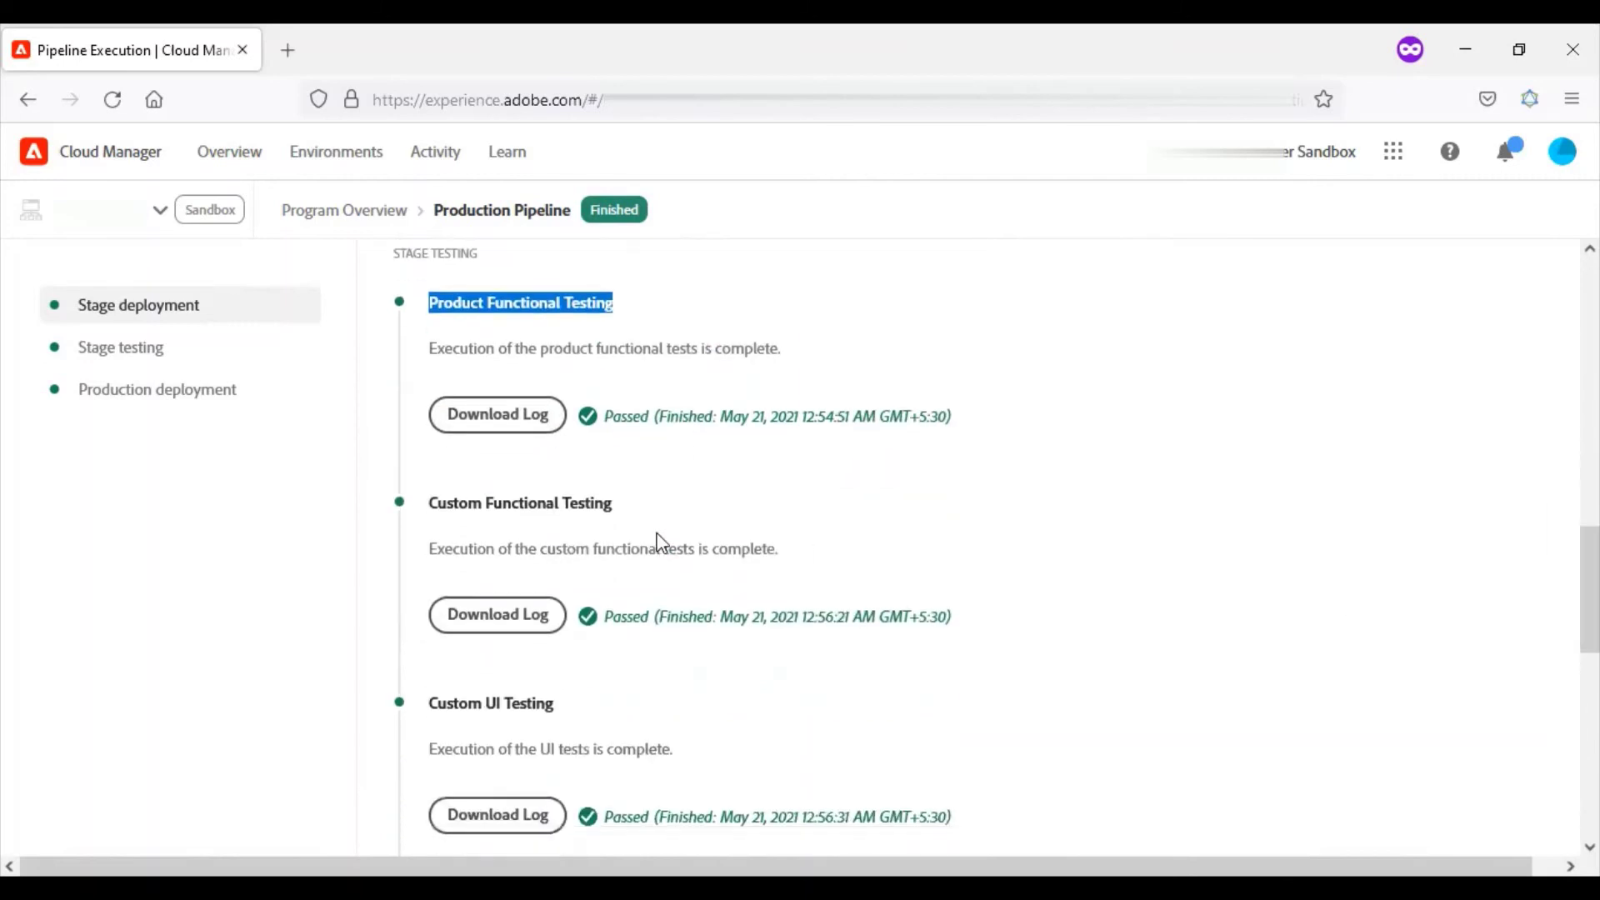
pyautogui.moveTo(429, 503); pyautogui.dragTo(612, 505)
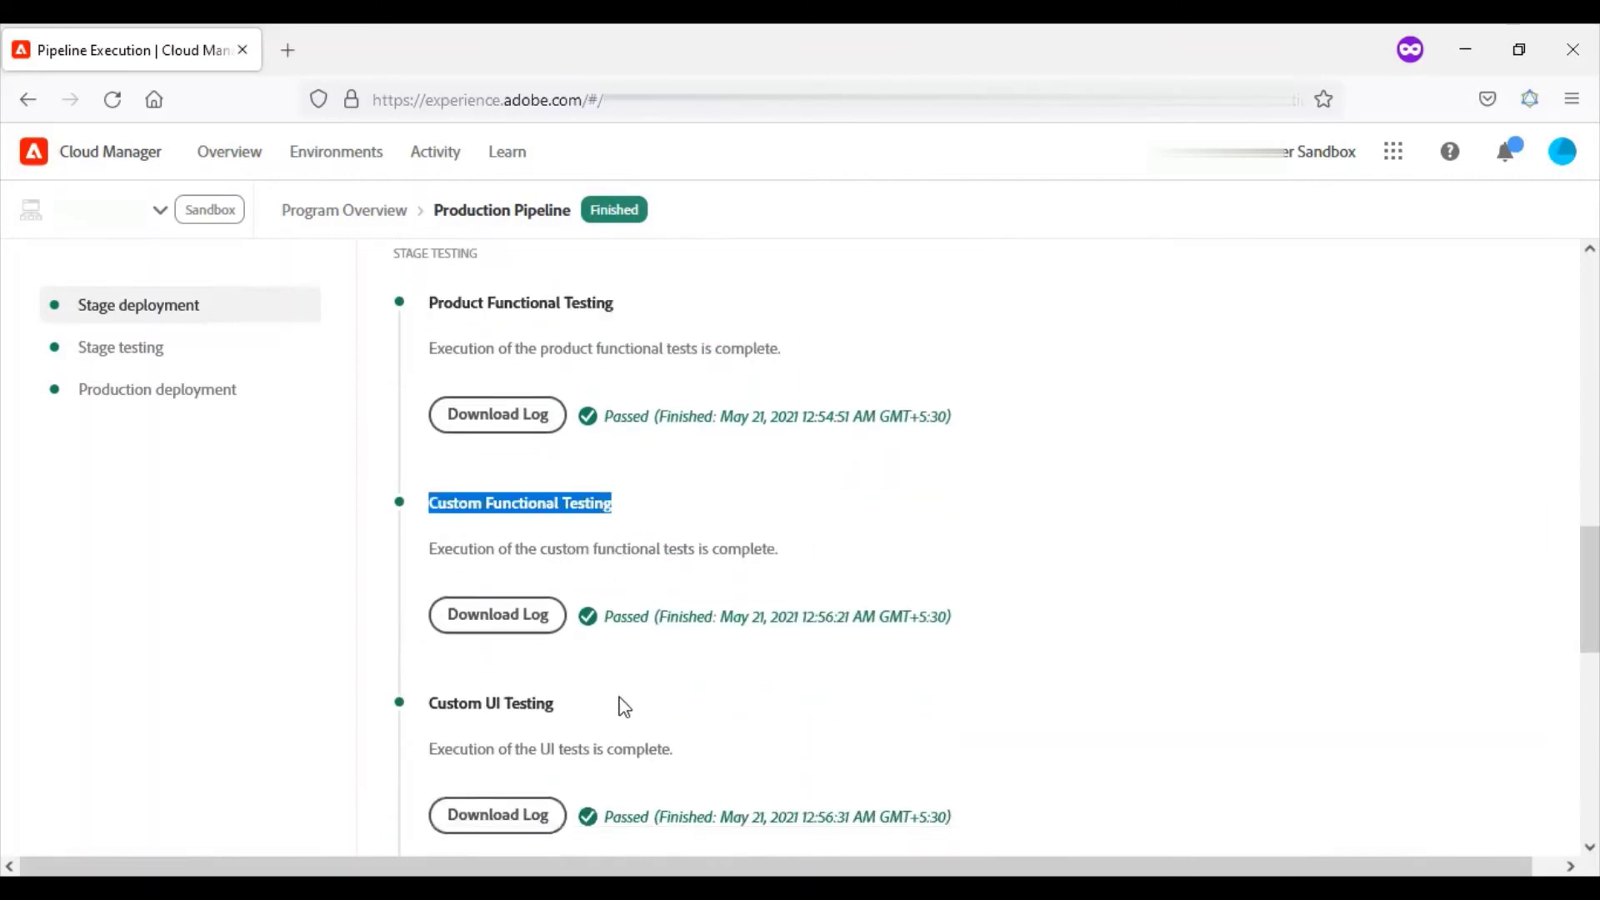
pyautogui.scroll(-2, 613, 505)
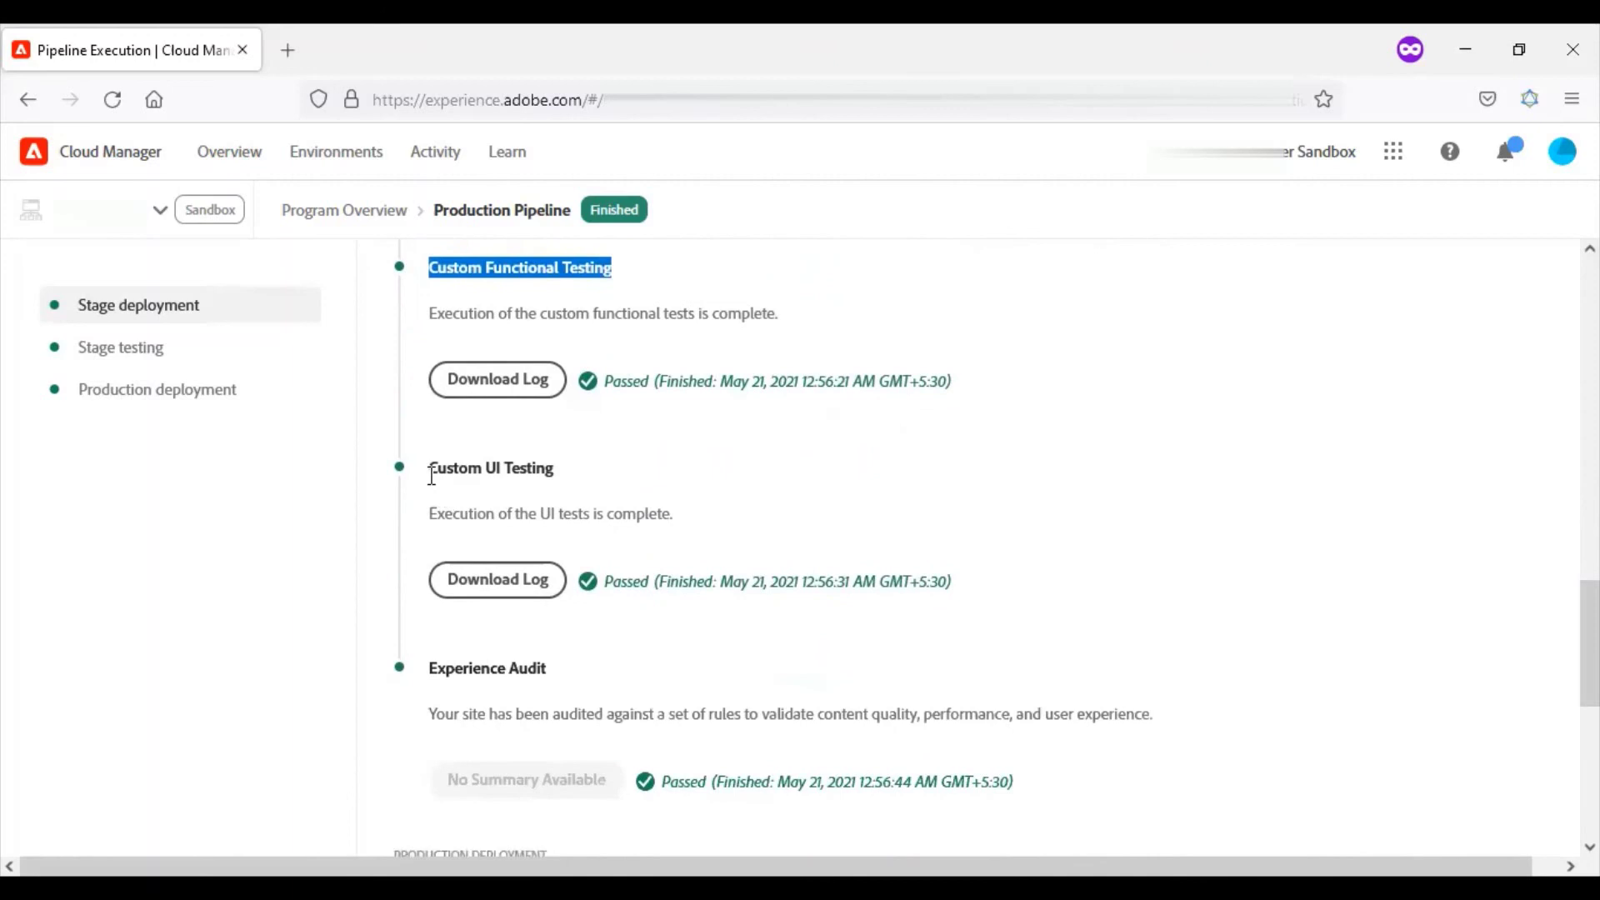
pyautogui.moveTo(428, 468); pyautogui.dragTo(555, 473)
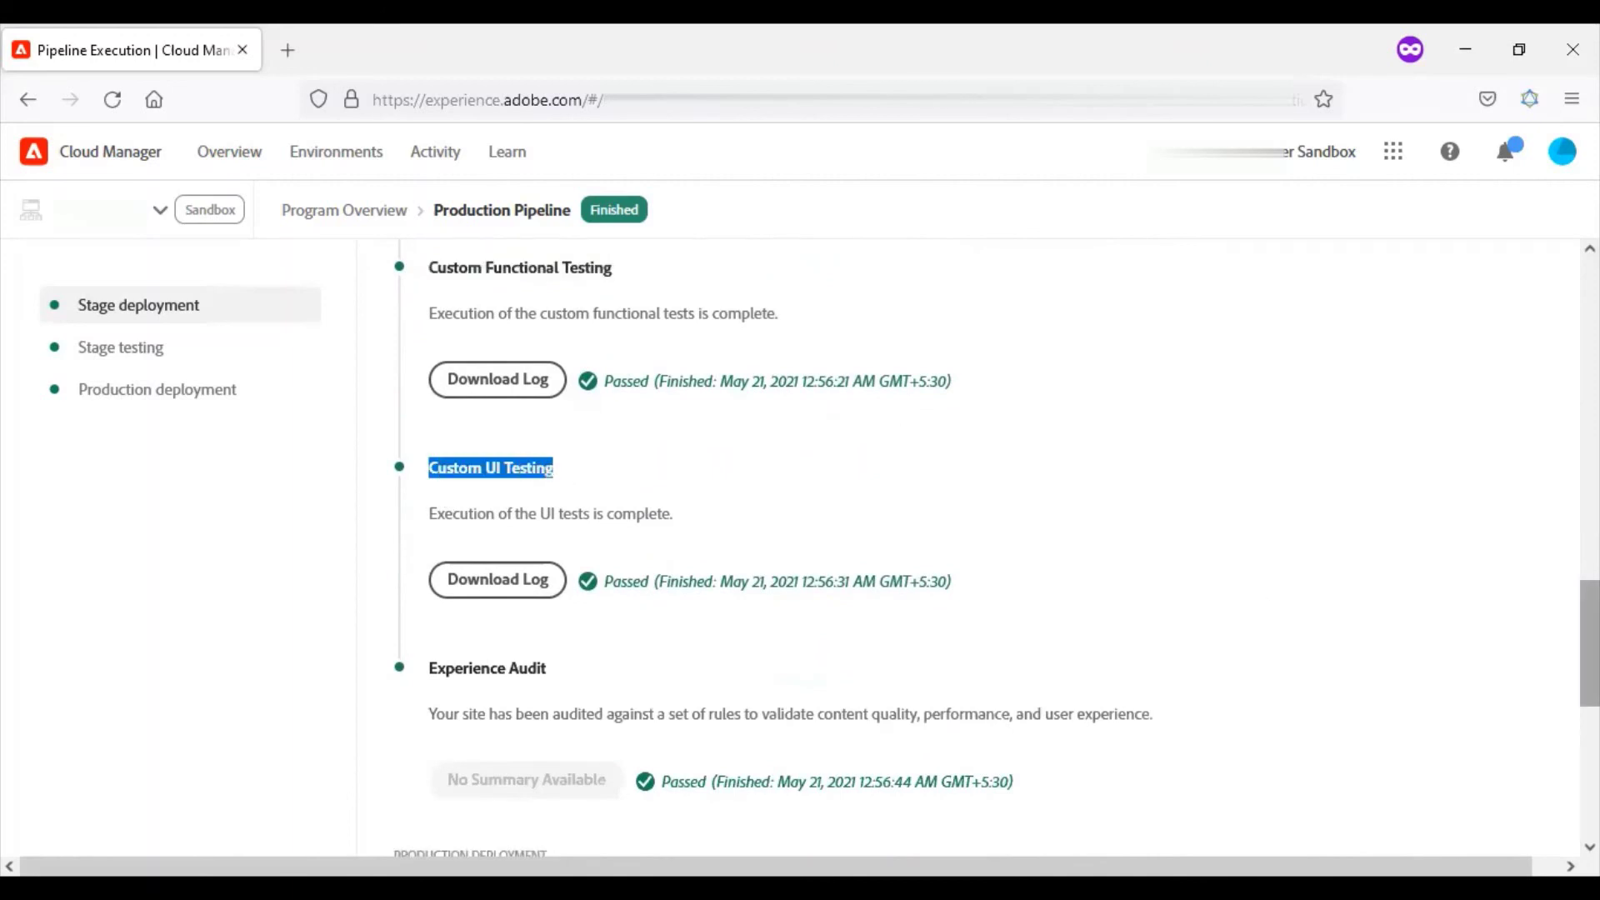
pyautogui.moveTo(1589, 625); pyautogui.dragTo(1589, 800)
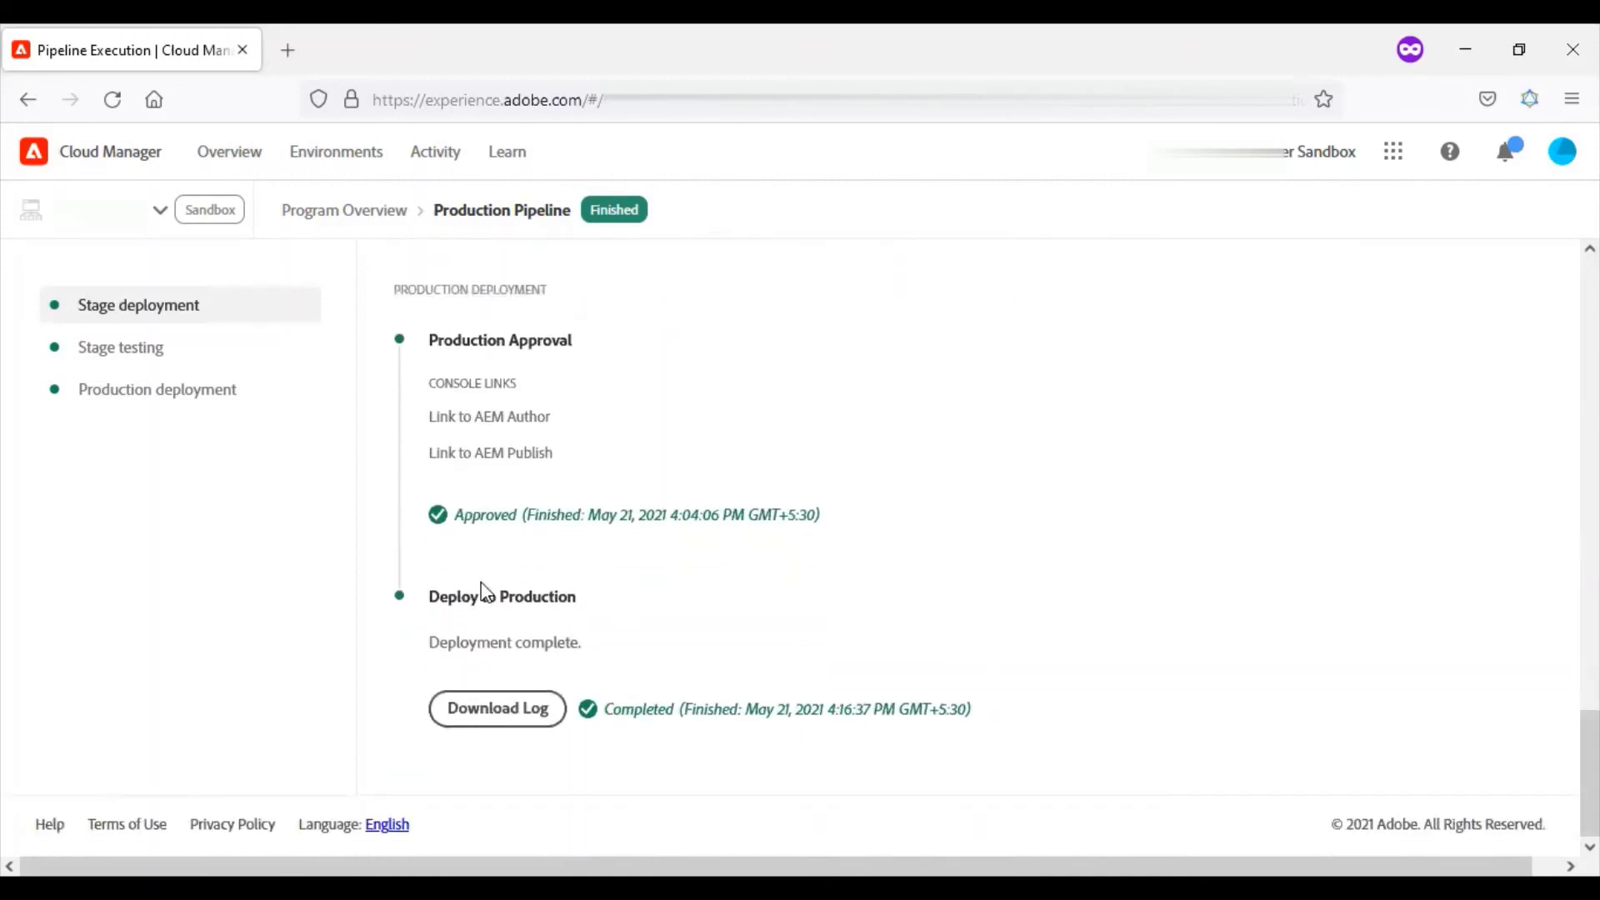
pyautogui.click(431, 597)
pyautogui.moveTo(431, 597); pyautogui.dragTo(589, 601)
# Step: Download deploy_step1258044.log from Deploy to Production and open it in Notepad
pyautogui.click(498, 708)
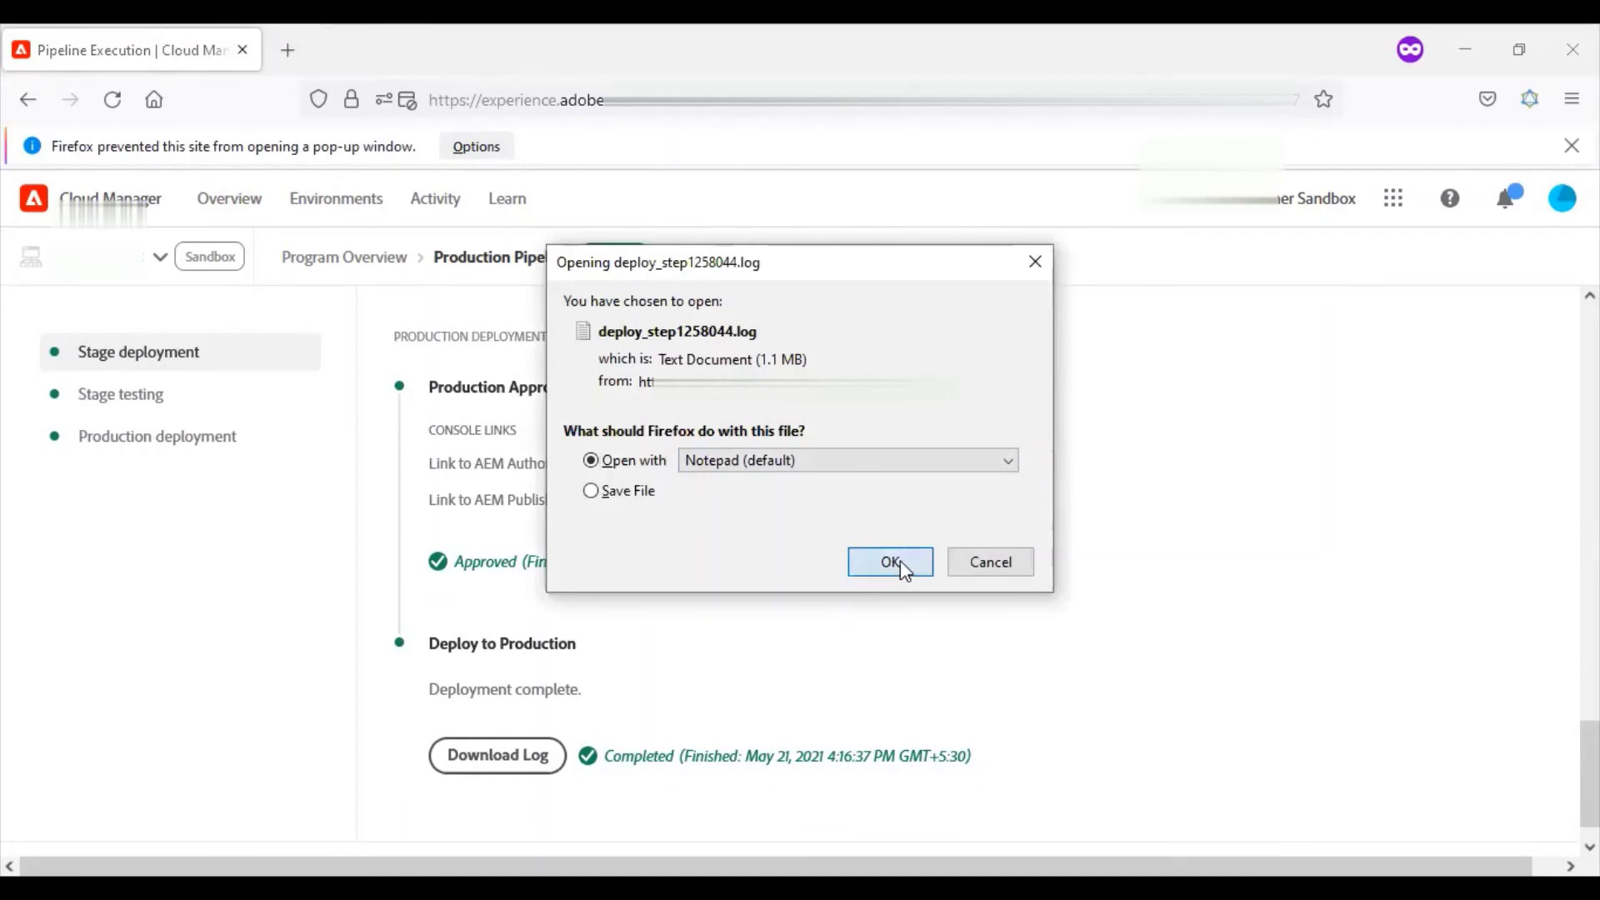
pyautogui.click(900, 560)
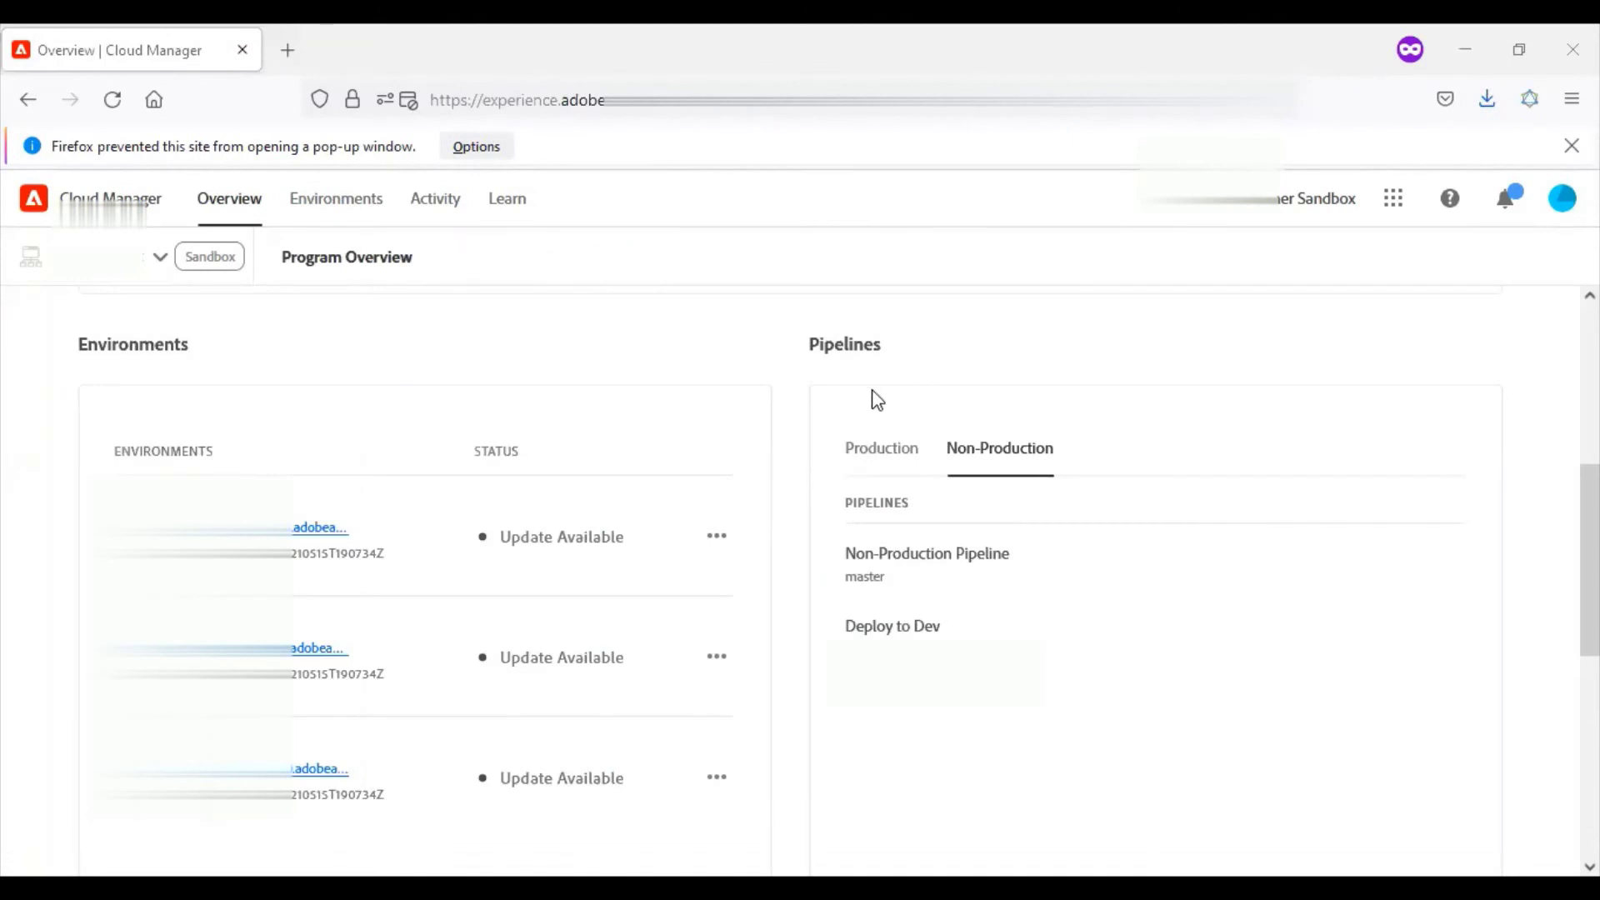
# Step: Open the Deploy to Dev pipeline's details from the Pipelines card
pyautogui.doubleClick(850, 345)
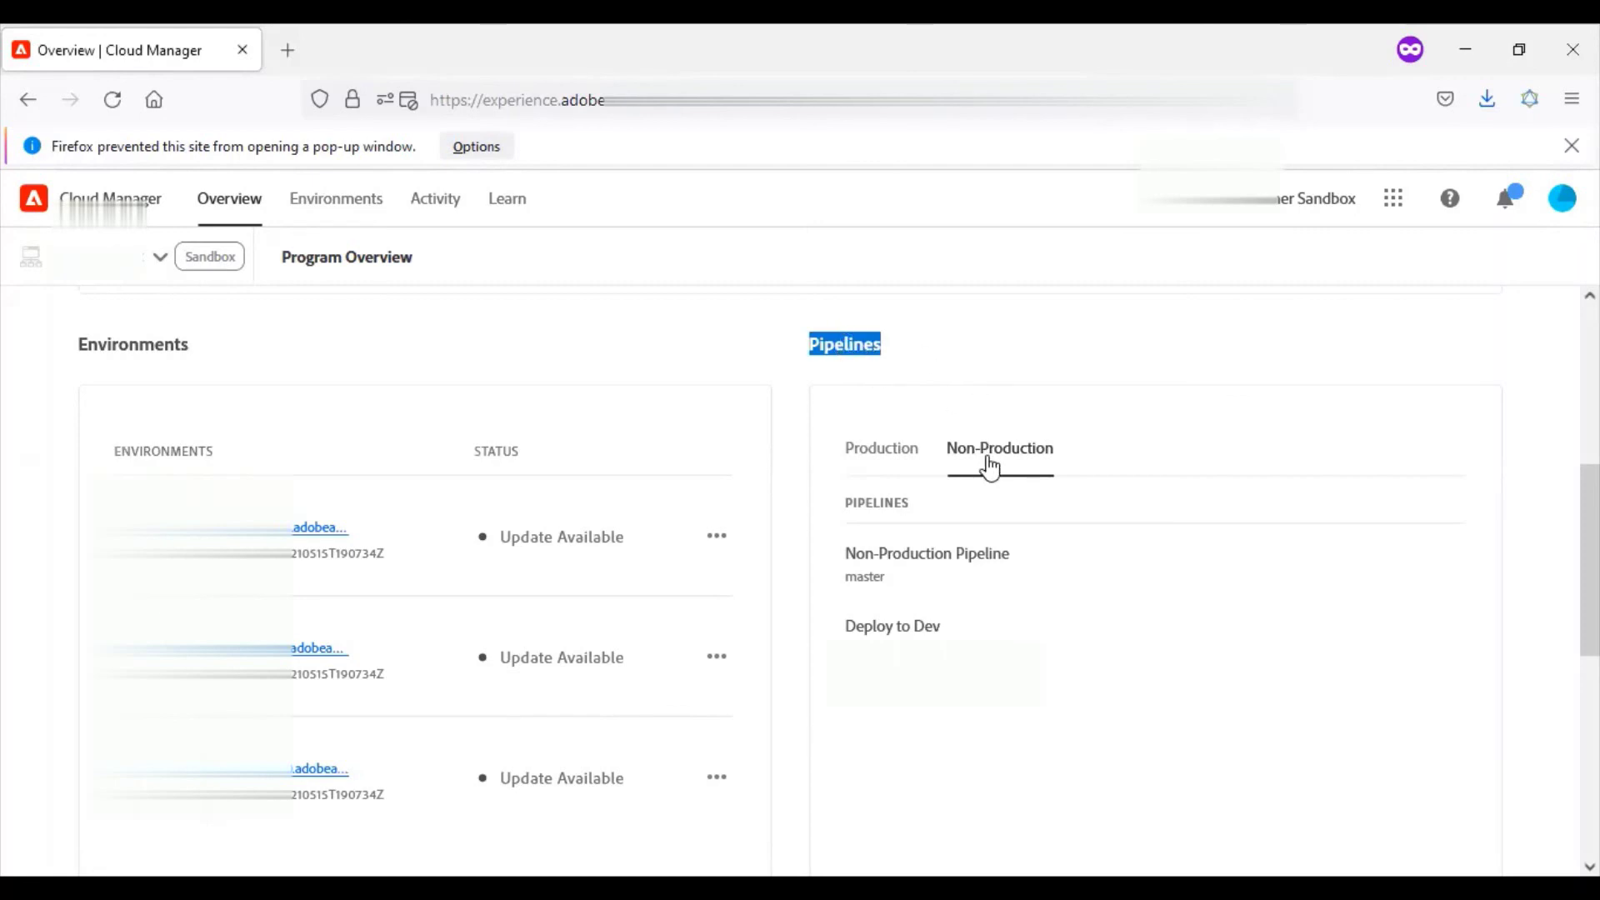
pyautogui.moveTo(1151, 638)
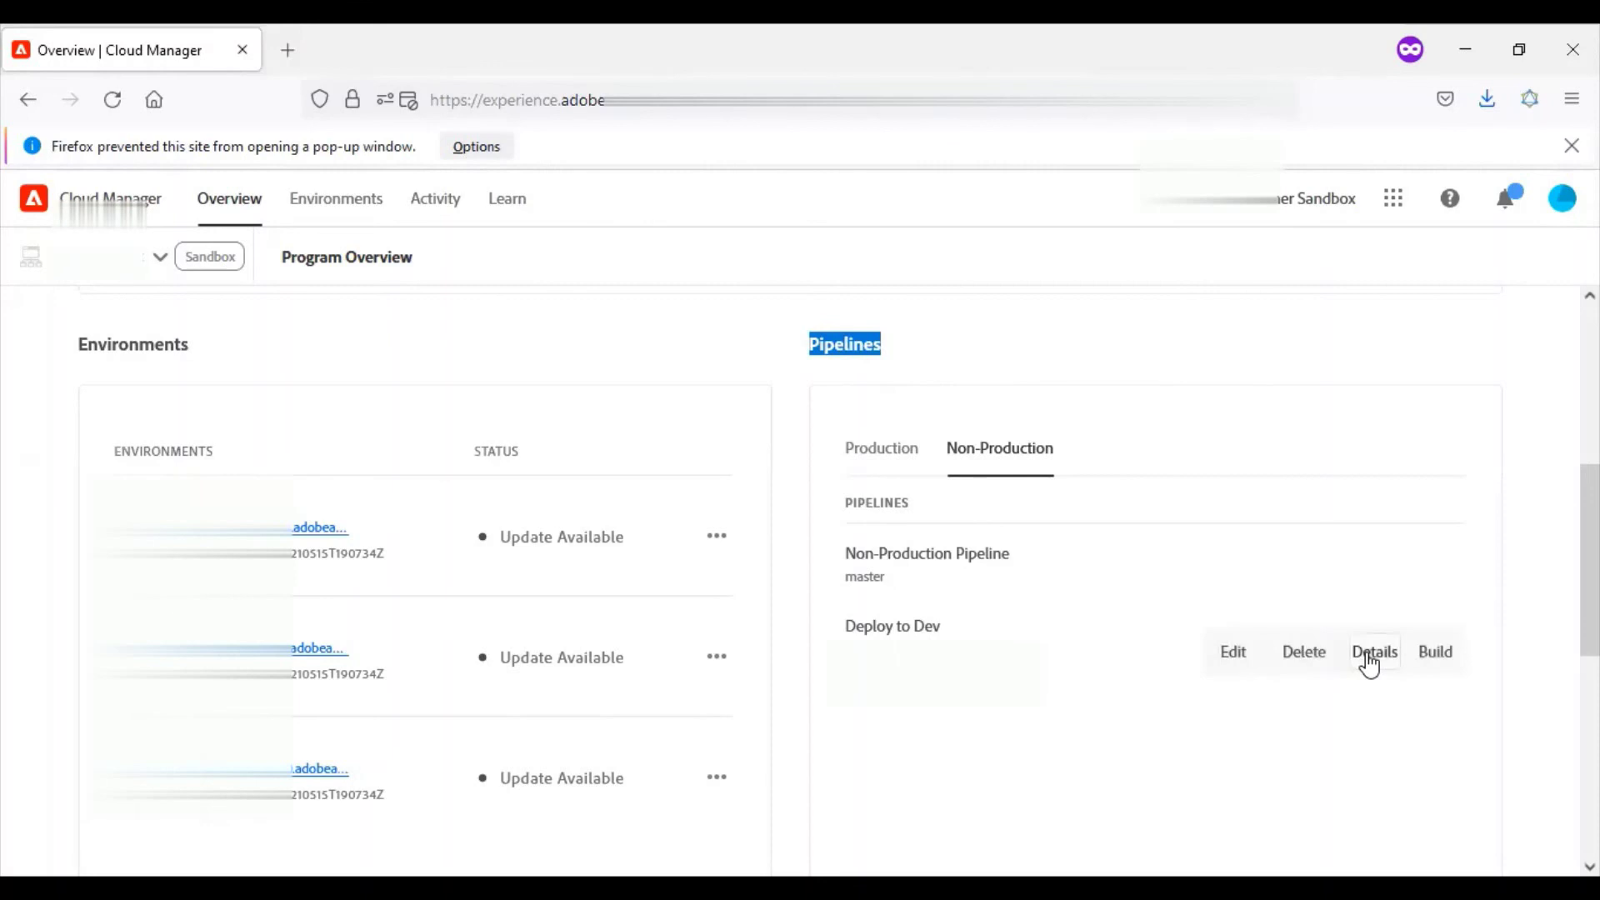
pyautogui.click(1373, 651)
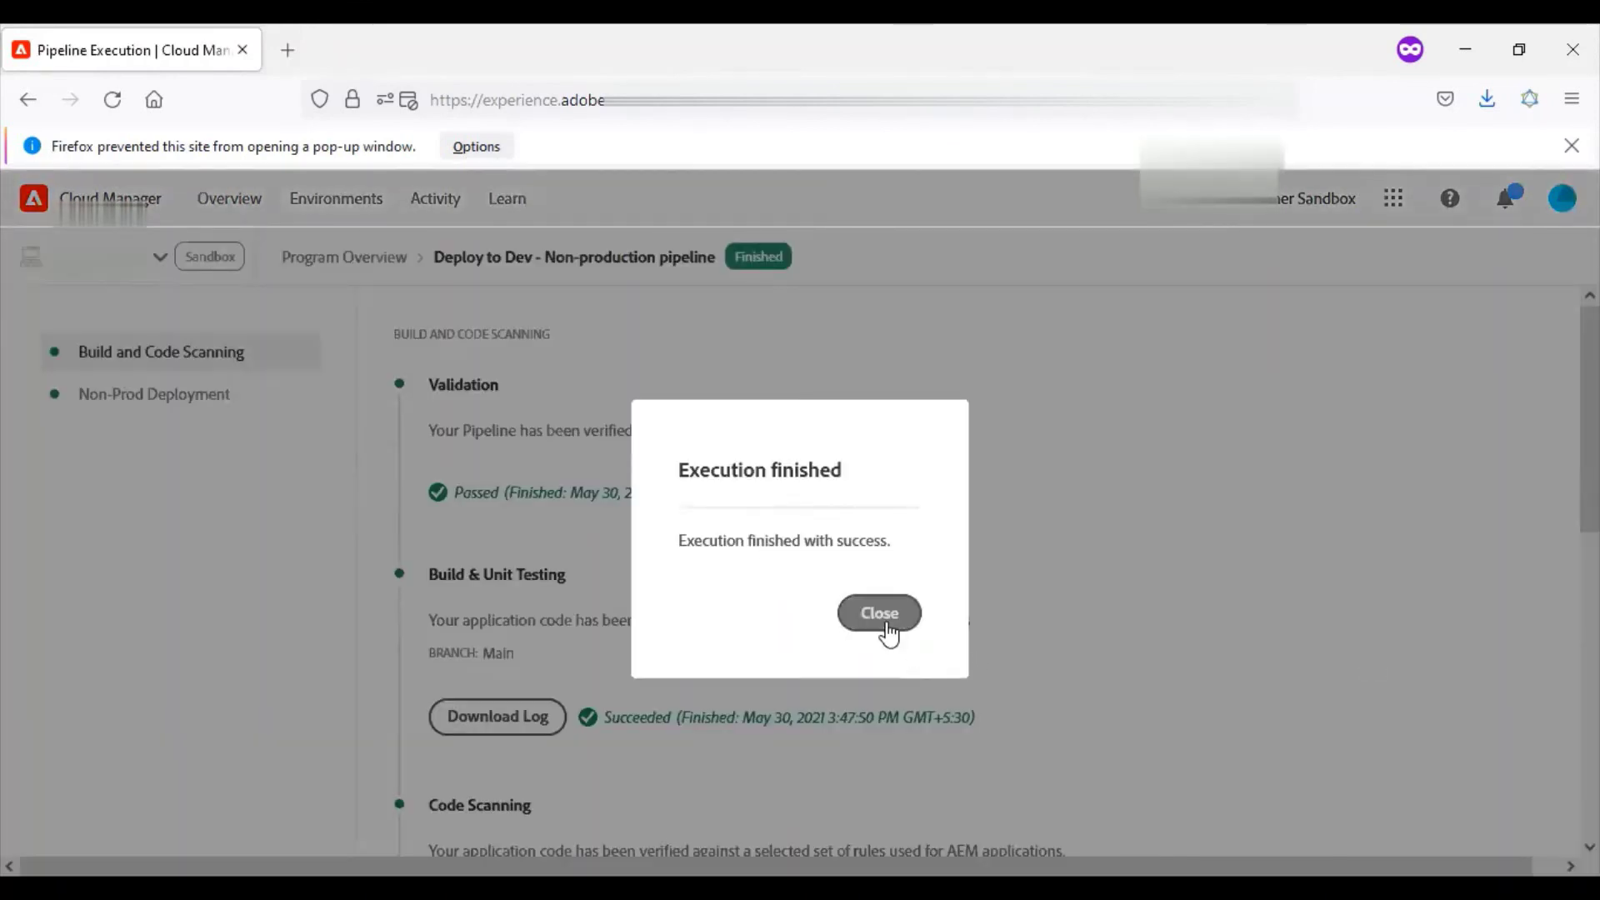
# Step: Close the Execution finished notice on the Deploy to Dev run
pyautogui.click(882, 613)
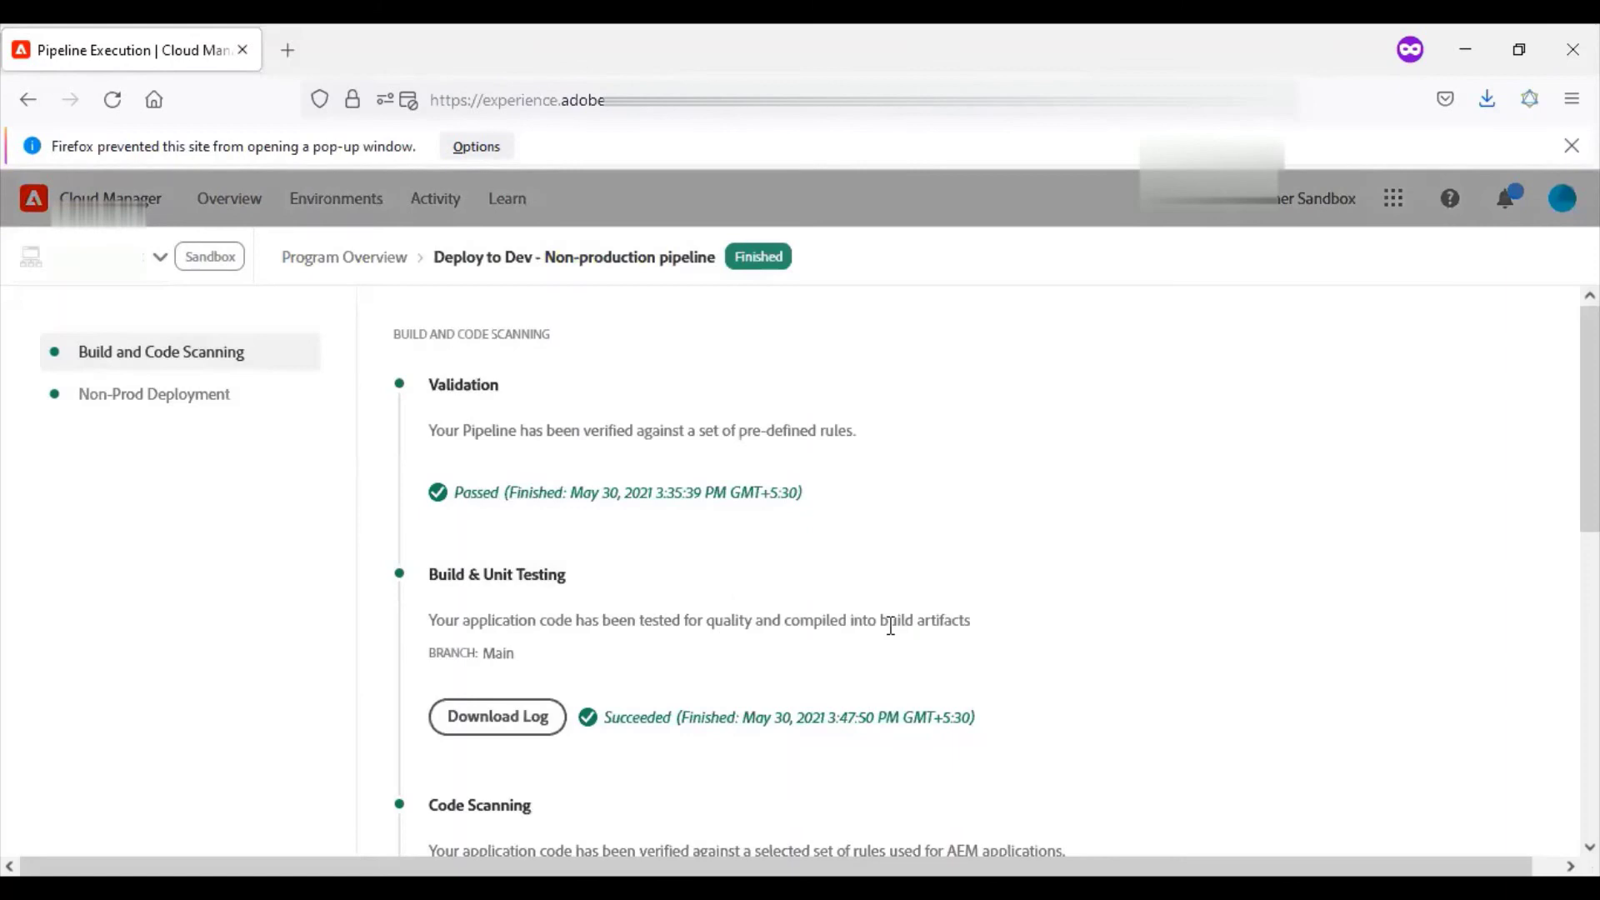